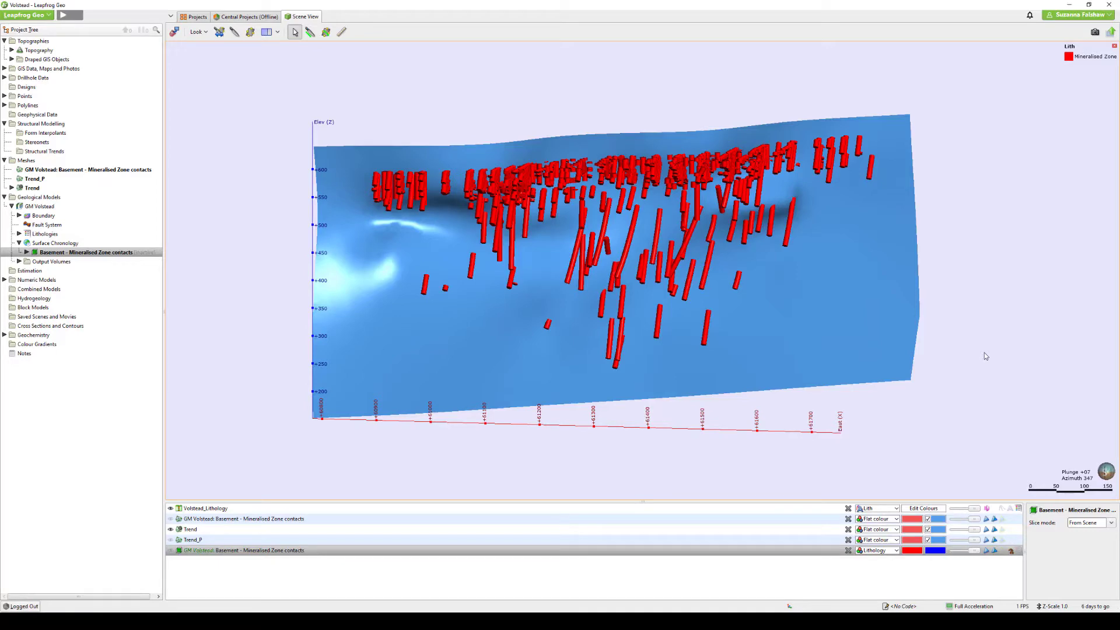
- Orbit, pan and zoom out to look down on the Trend surface along the drillholes
left_click_drag(991, 191, 916, 267)
right_click_drag(916, 267, 917, 270)
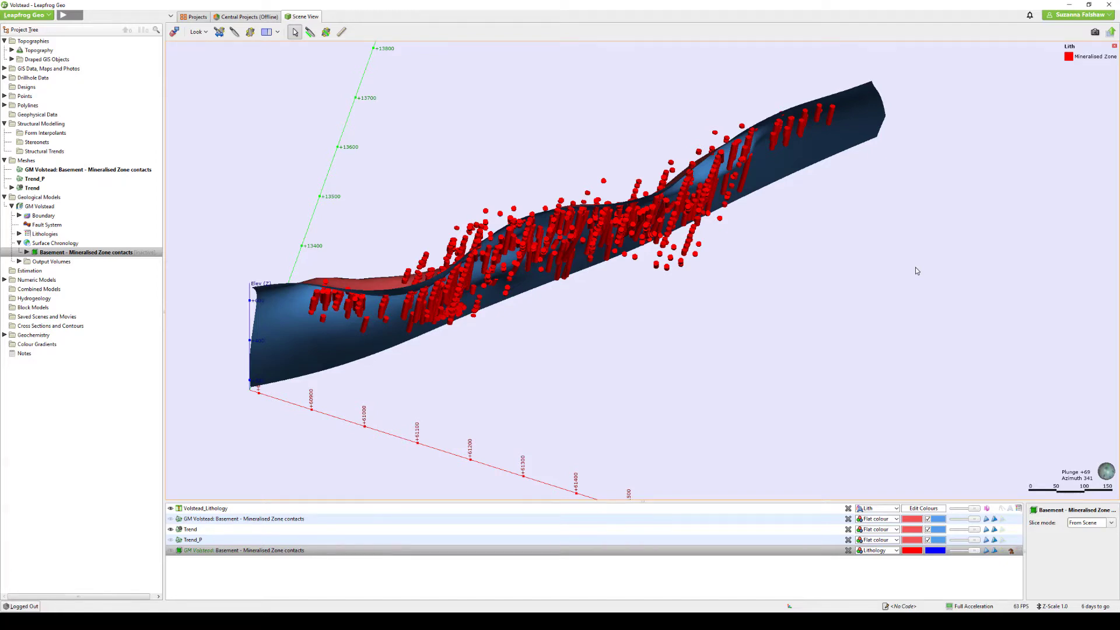
right_click_drag(795, 303, 792, 320)
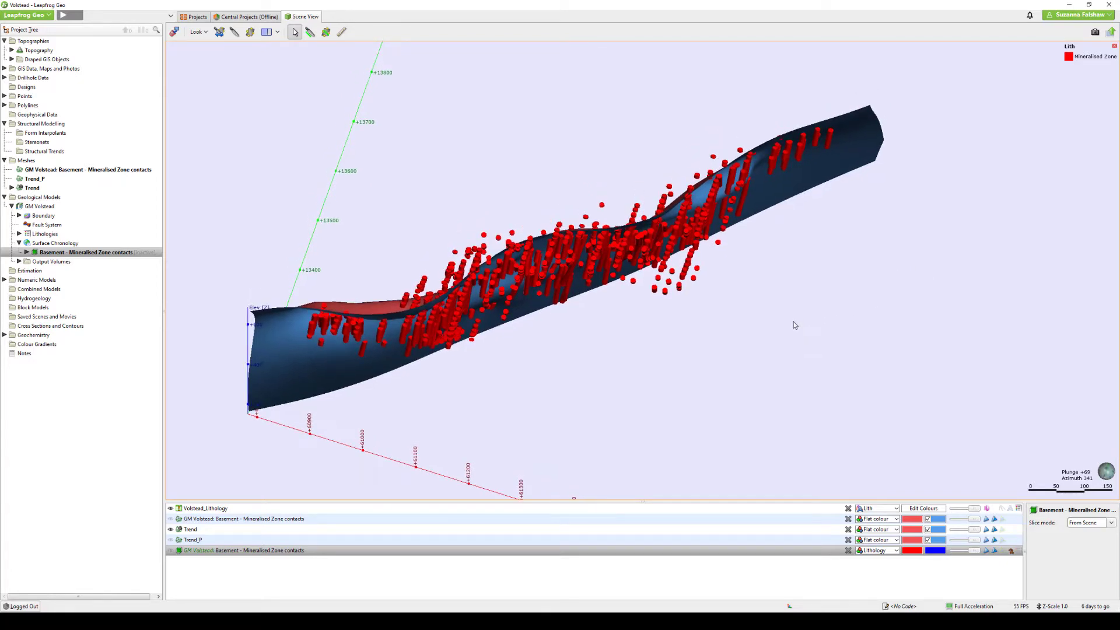
scroll(760, 325, "down", 3)
left_click_drag(737, 394, 584, 352)
- Show the Trend_P plane, view it side-on against the Trend surface, then hide Trend
left_click(171, 540)
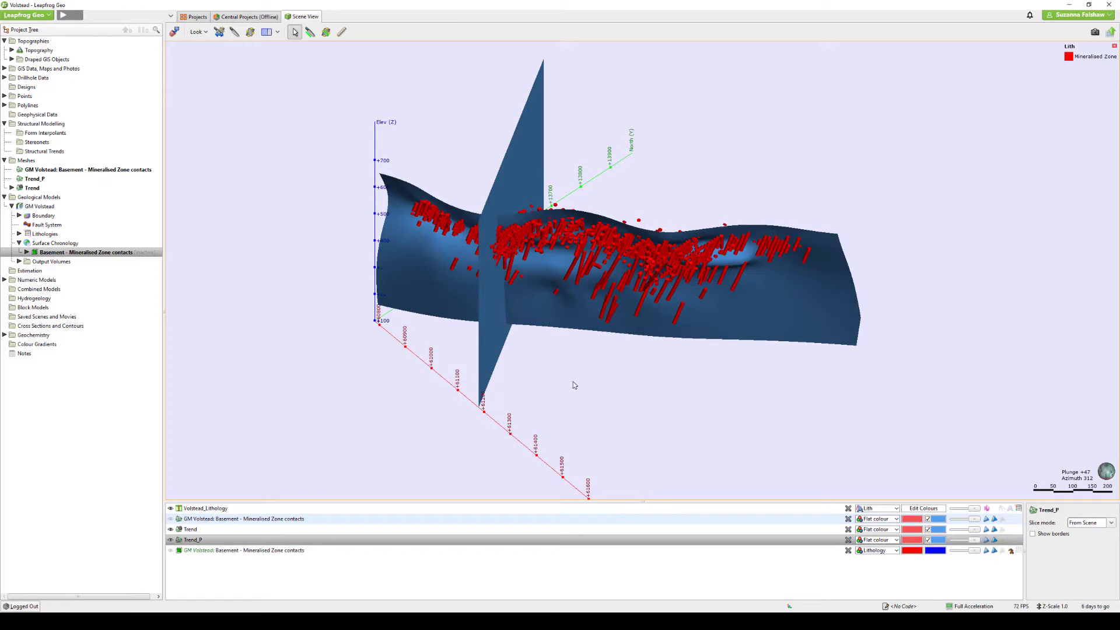
scroll(551, 408, "down", 3)
left_click_drag(556, 413, 605, 408)
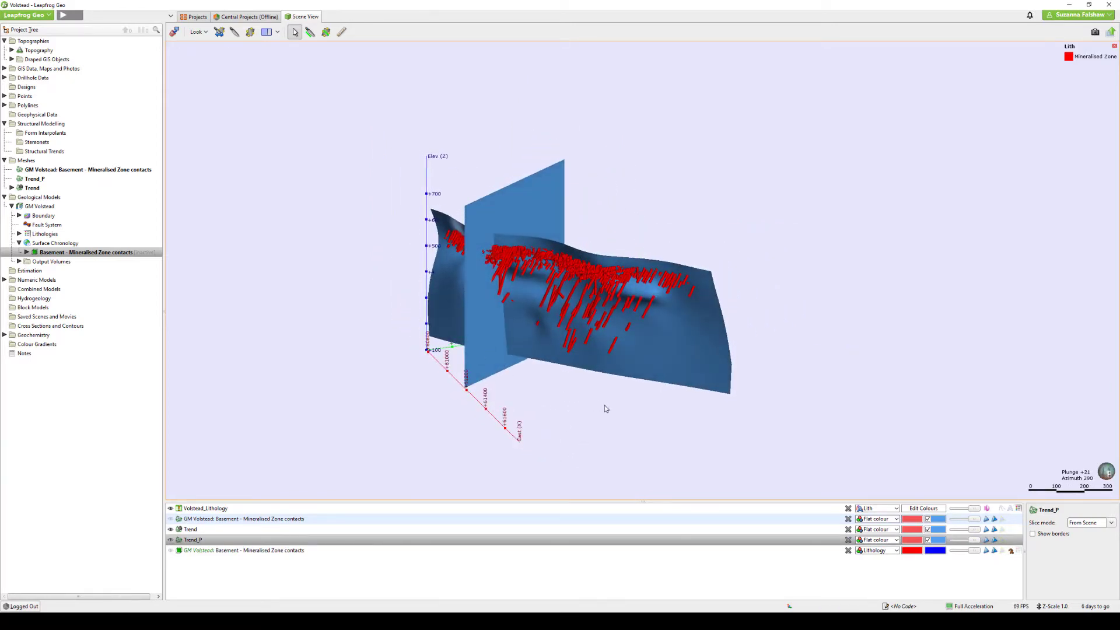
left_click_drag(690, 422, 729, 415)
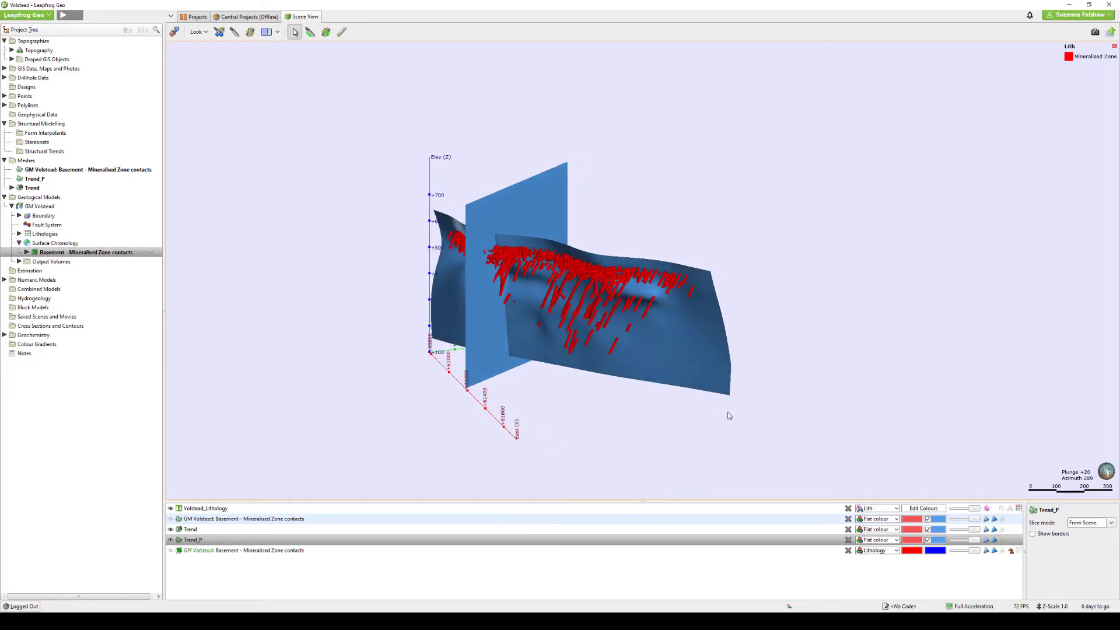
left_click(171, 529)
- Swap Trend_P for the original GM Volstead contacts mesh, viewed side-on and faded towards transparent
left_click(170, 539)
left_click(170, 550)
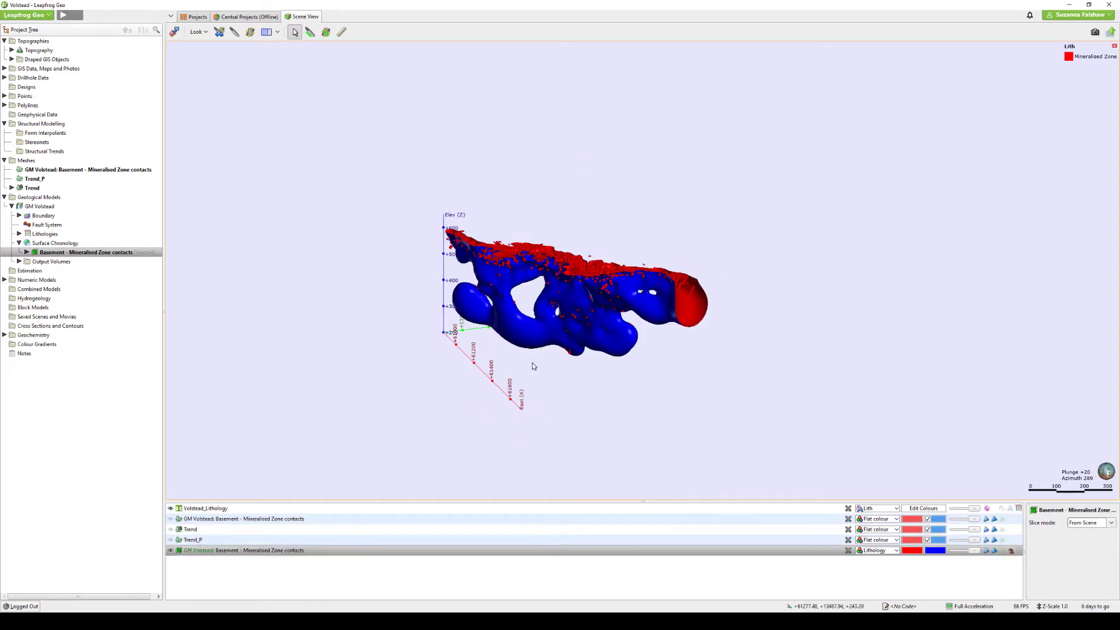
left_click_drag(536, 366, 608, 331)
scroll(607, 331, "up", 2)
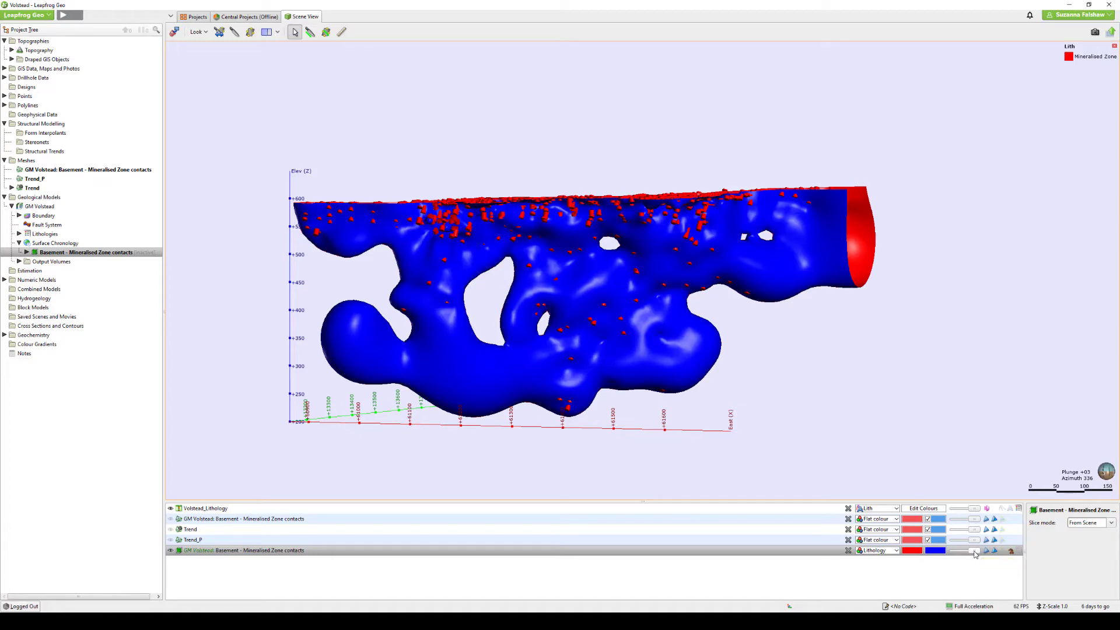
mouse_move(974, 553)
left_mouse_down()
mouse_move(946, 557)
mouse_move(981, 554)
left_mouse_up()
- Show the Trend surface, hide the contacts mesh, and select the Trend mesh in the tree
left_click(171, 529)
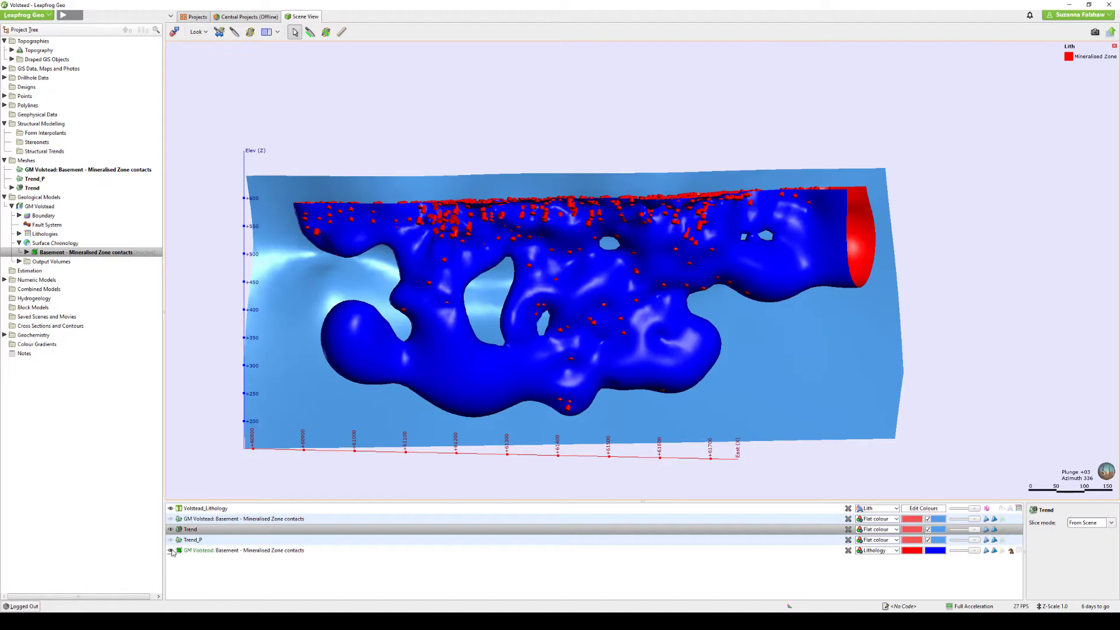
left_click(170, 551)
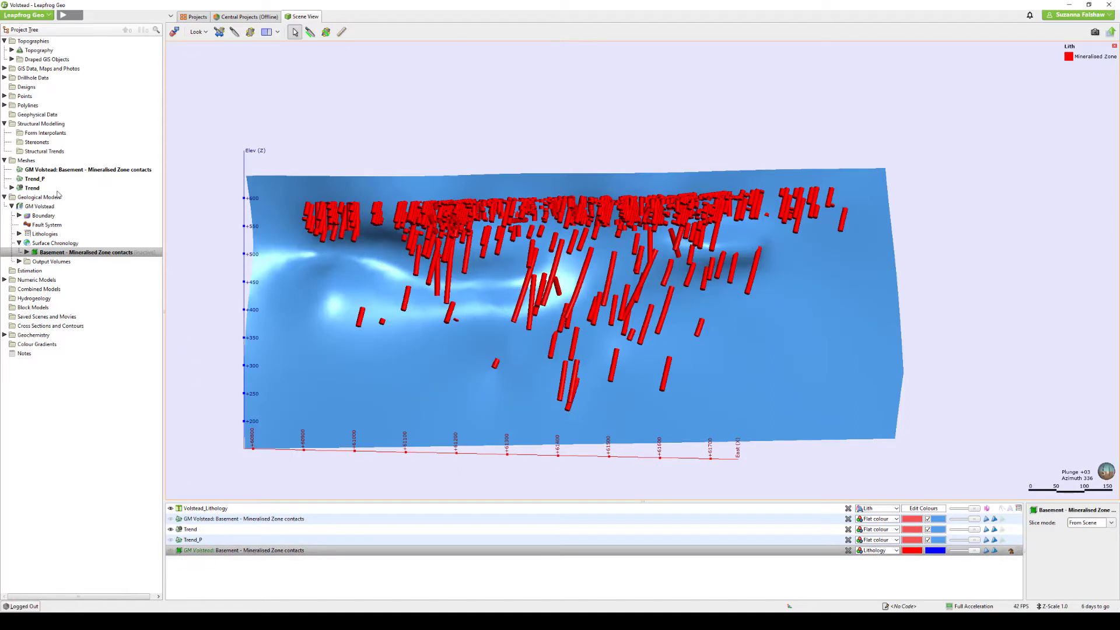
left_click(50, 191)
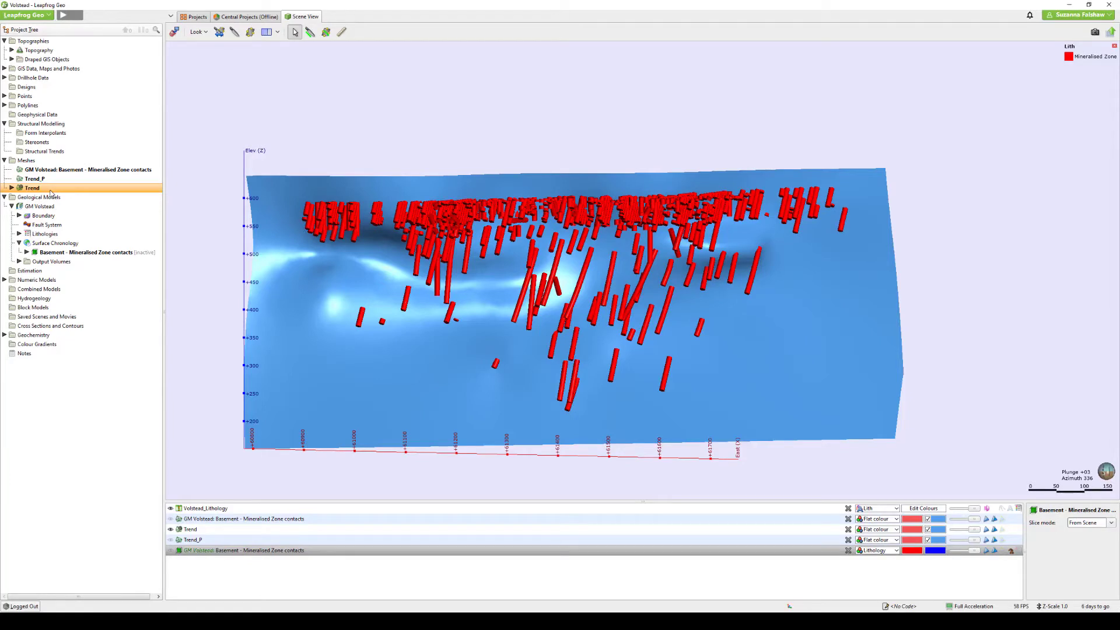
- Create a Non-decaying structural trend named Structural Trend with the Trend mesh as input
right_click(79, 151)
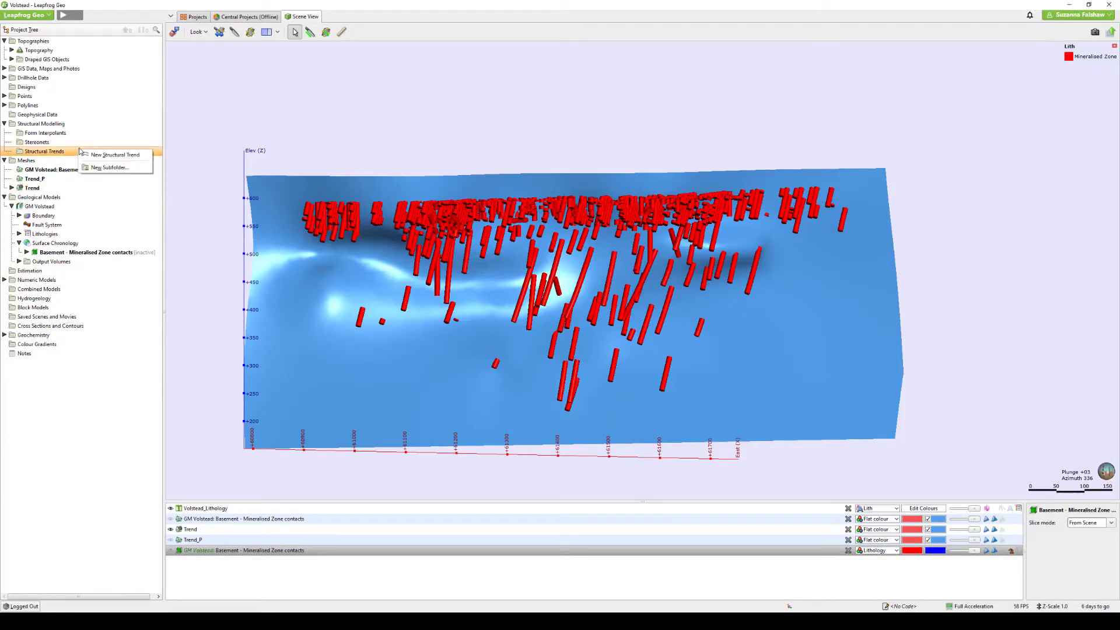
left_click(115, 155)
left_click_drag(551, 219, 239, 49)
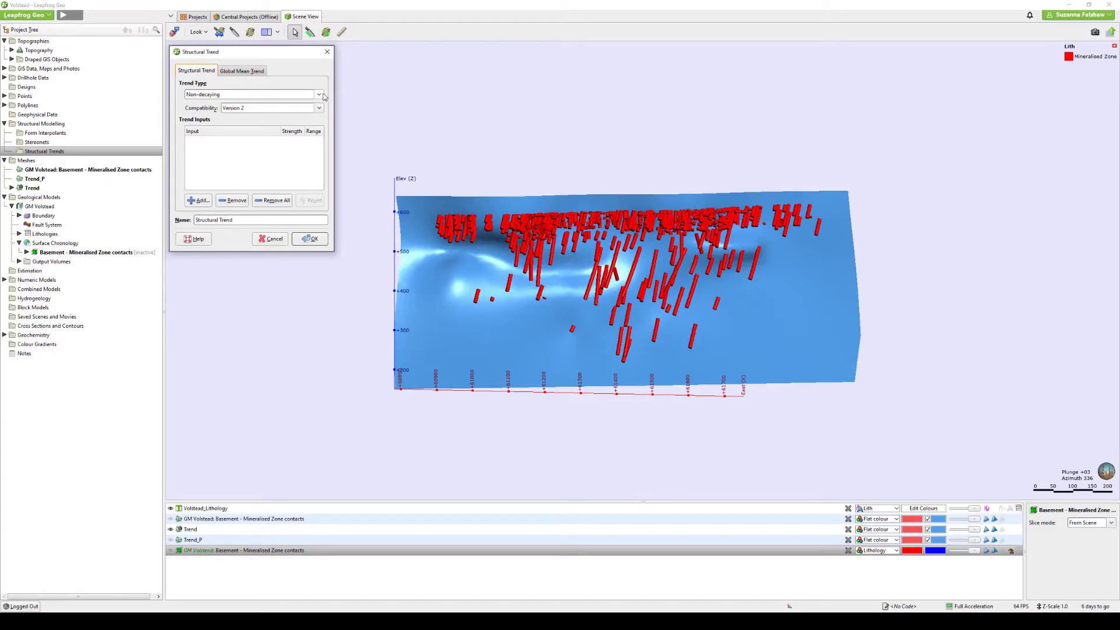
left_click(320, 94)
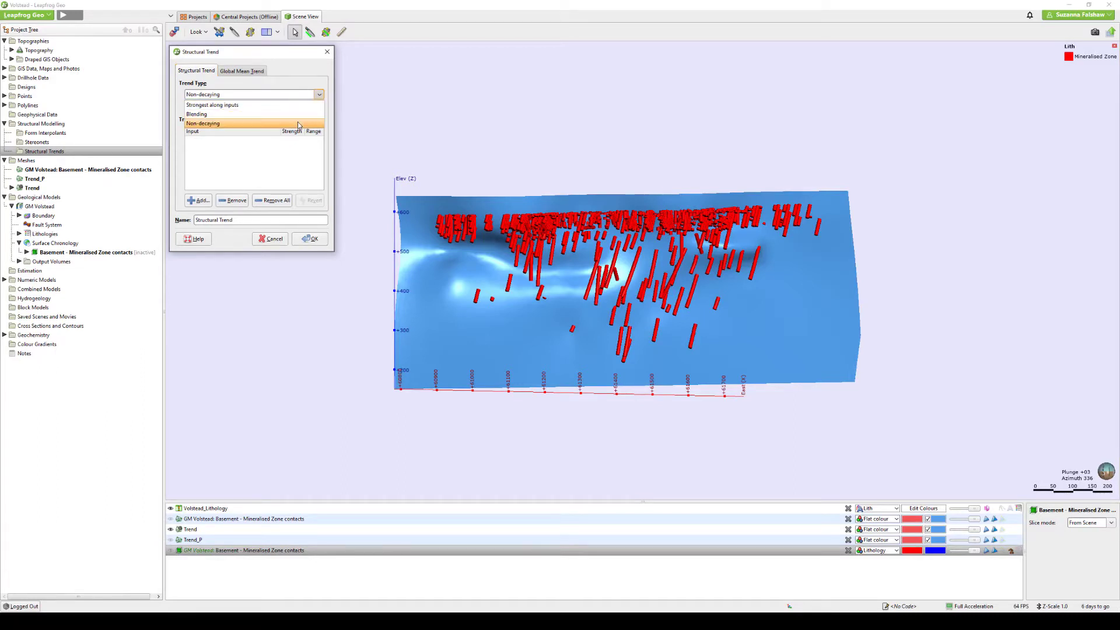
left_click(265, 124)
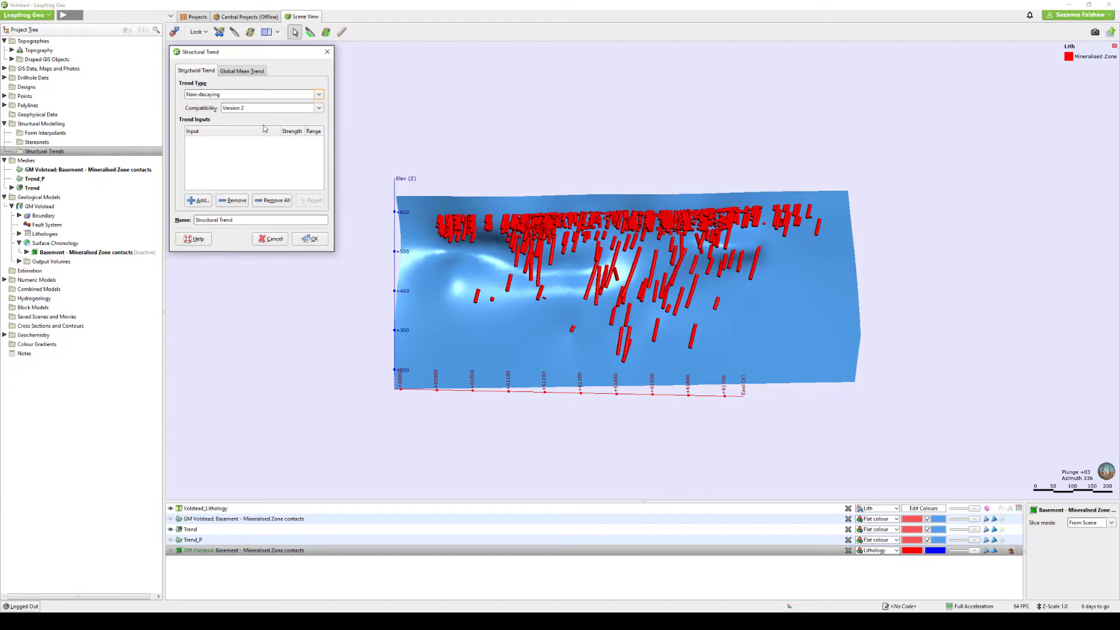
left_click(199, 200)
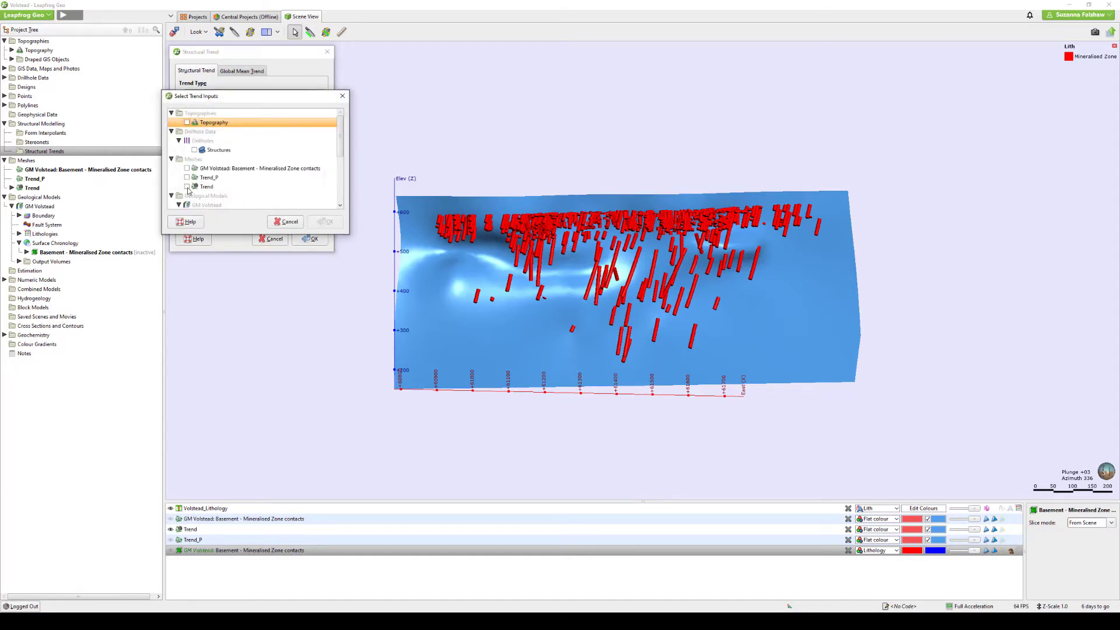
left_click(187, 187)
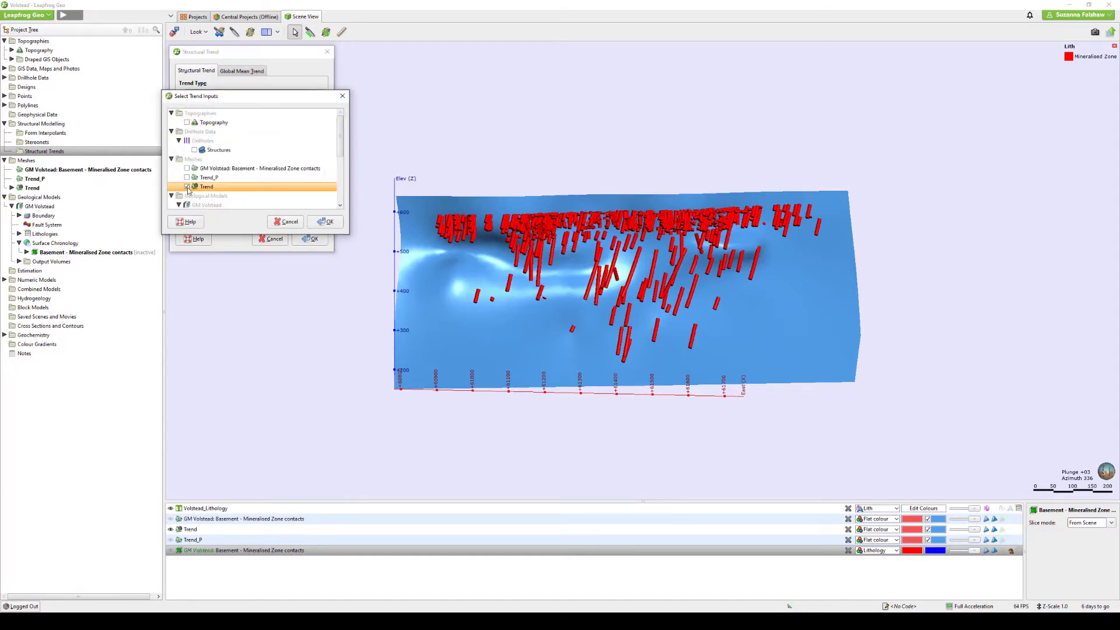
left_click(322, 222)
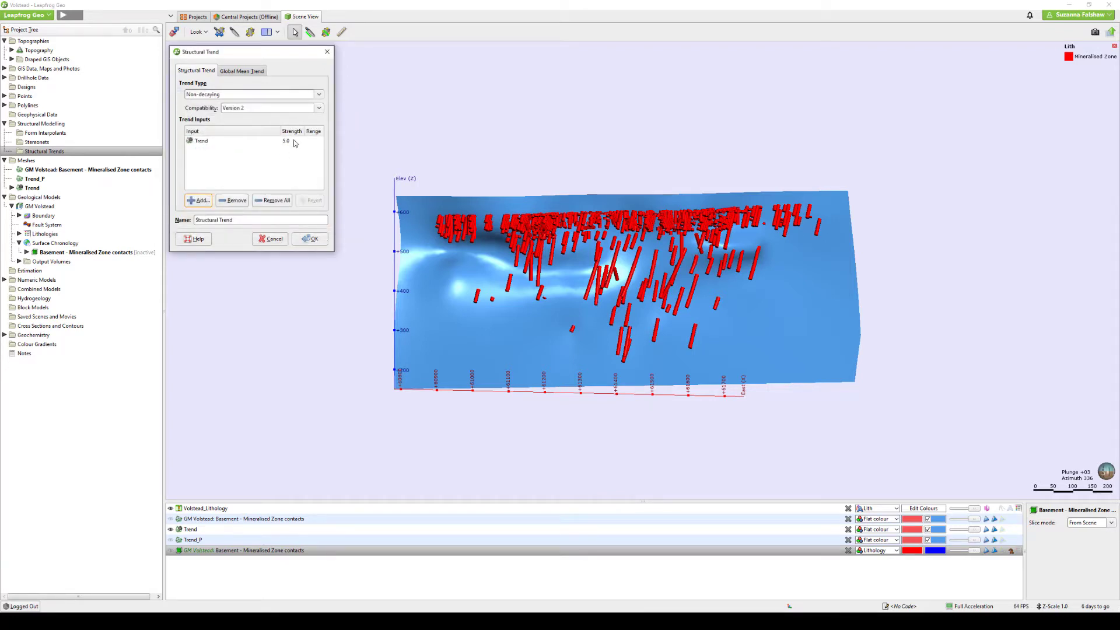
left_click(309, 238)
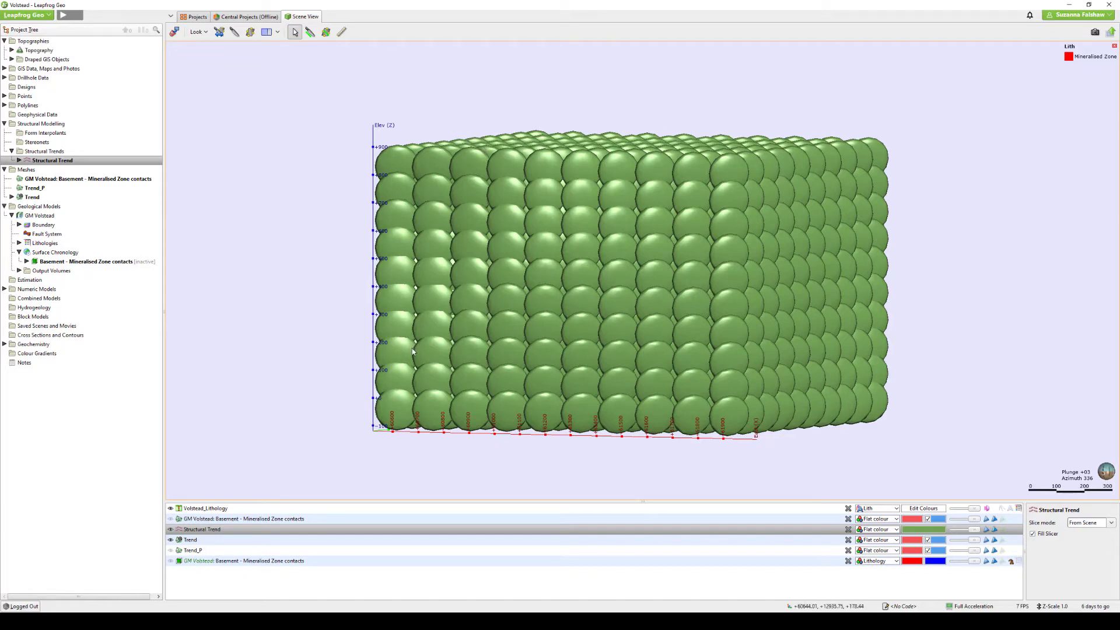
- Orbit around the Structural Trend disc grid, then switch to the plan view looking down
left_click_drag(413, 352, 805, 360)
left_click_drag(587, 331, 658, 336)
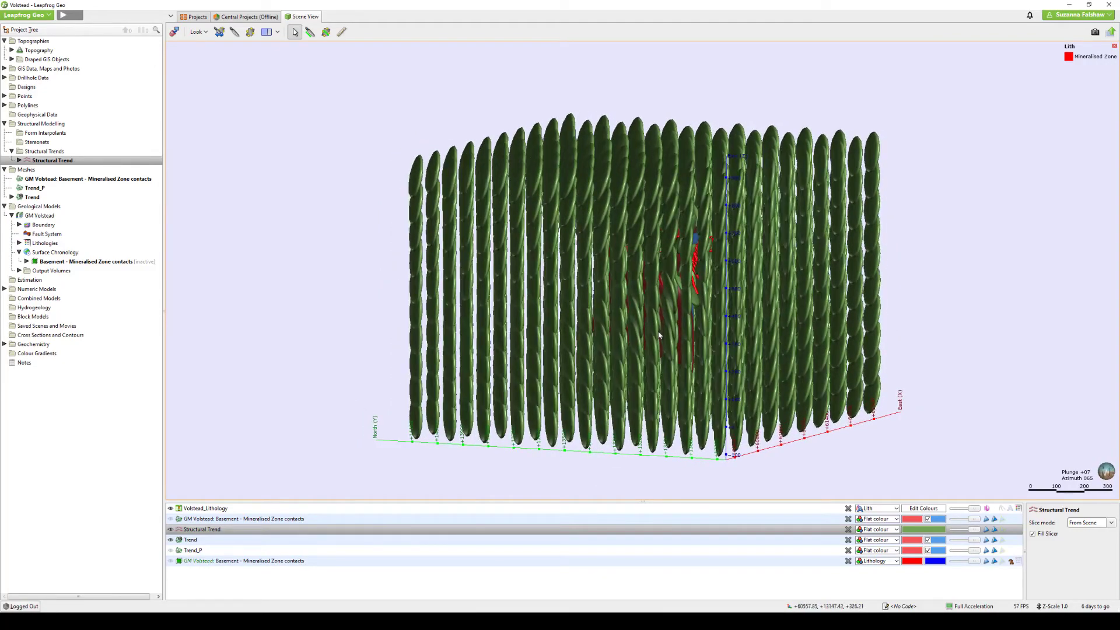
key("d")
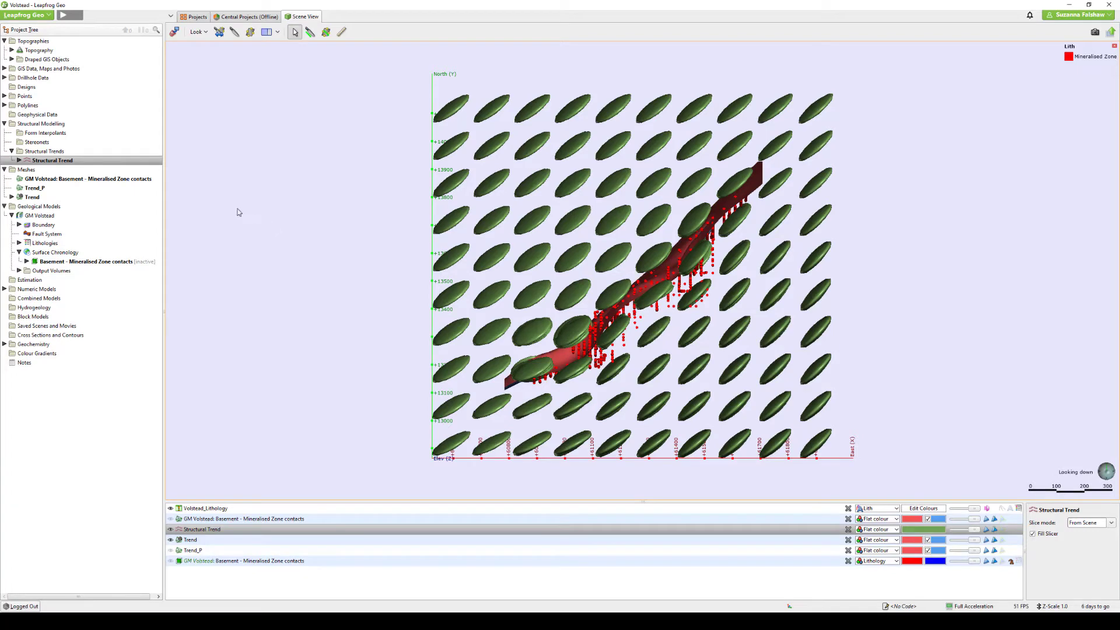
- Change Structural Trend to Strongest along inputs and give the Trend input a range of 100
double_click(92, 161)
left_click_drag(403, 215, 274, 96)
left_click(356, 134)
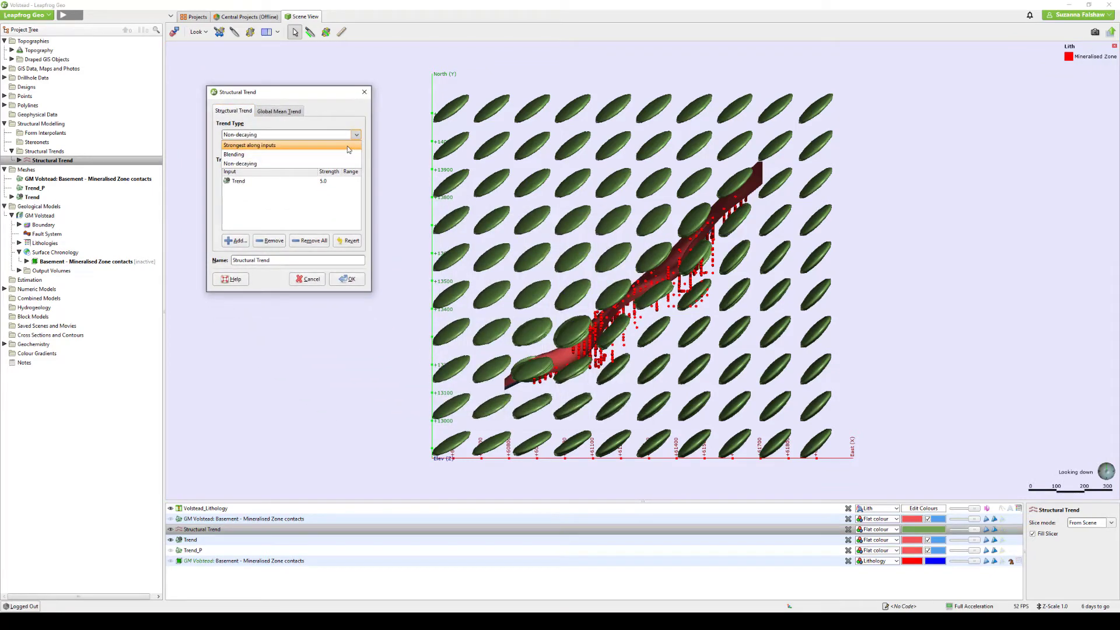
left_click(349, 145)
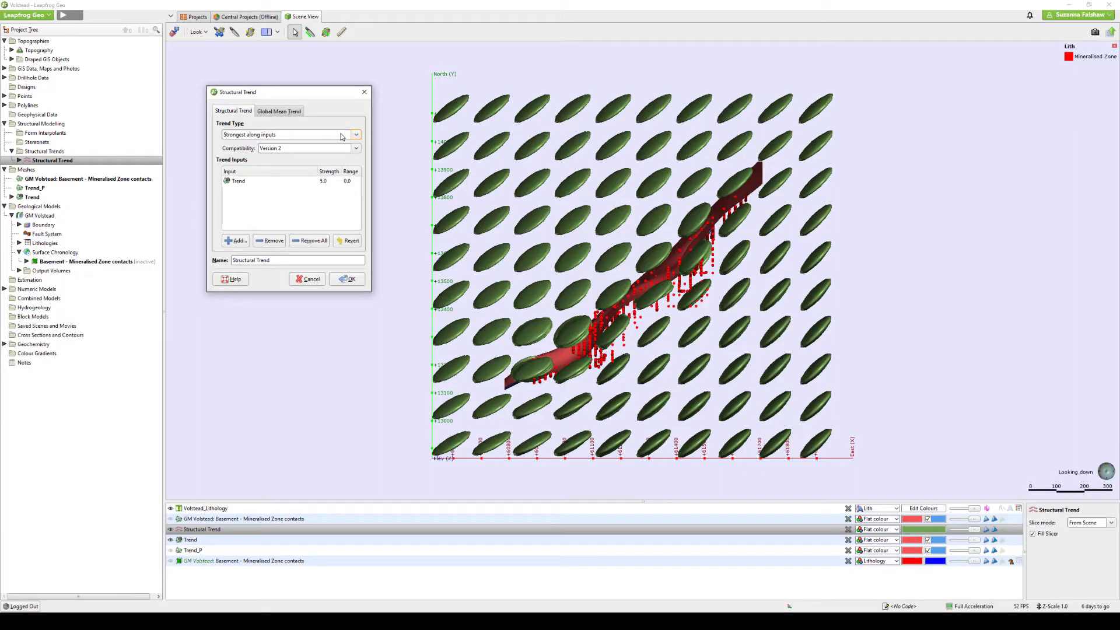
left_click(352, 183)
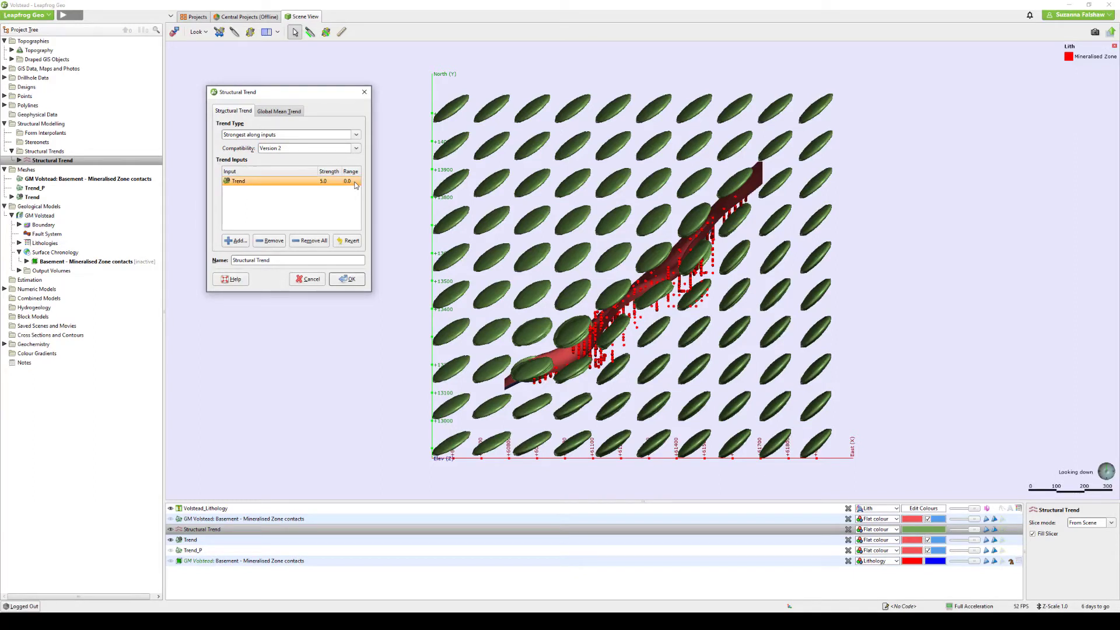
left_click(354, 183)
type("1")
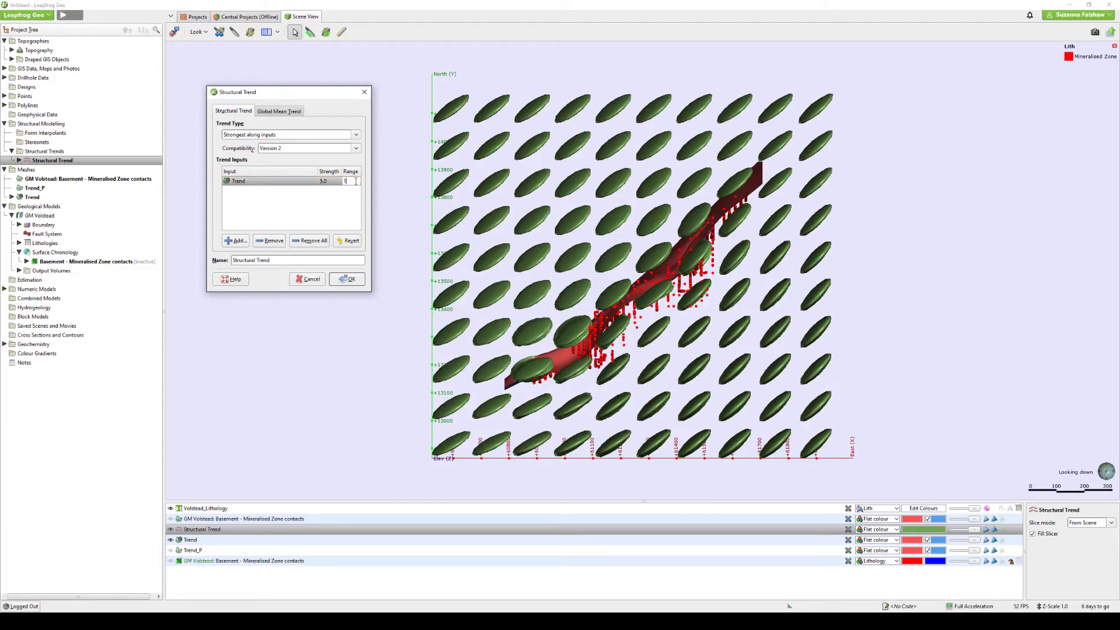
type("00")
left_click(327, 193)
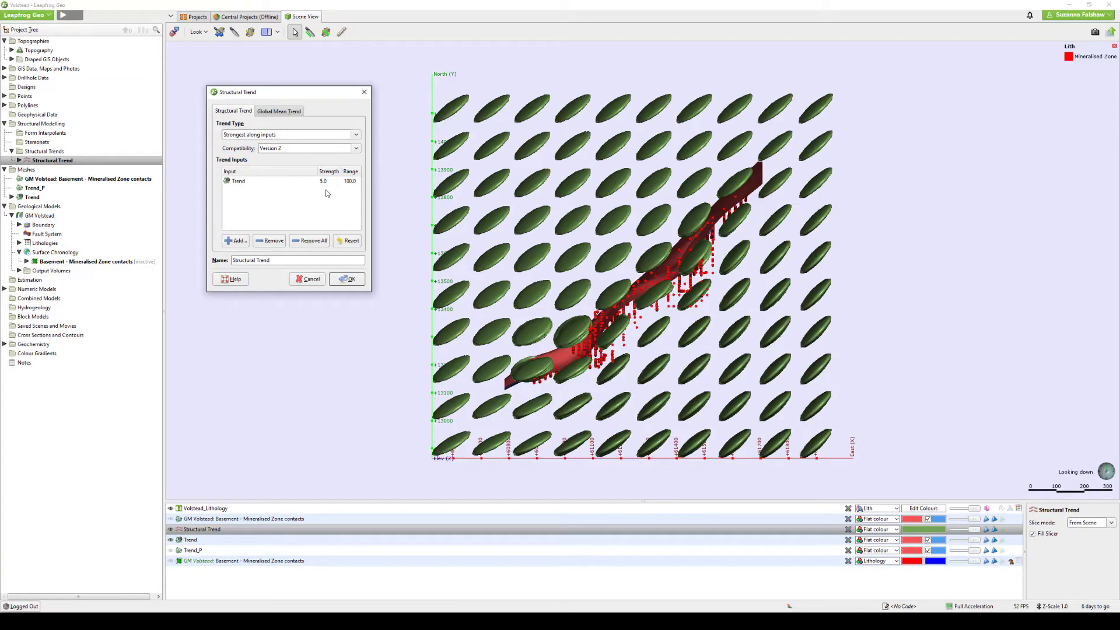
left_click(346, 278)
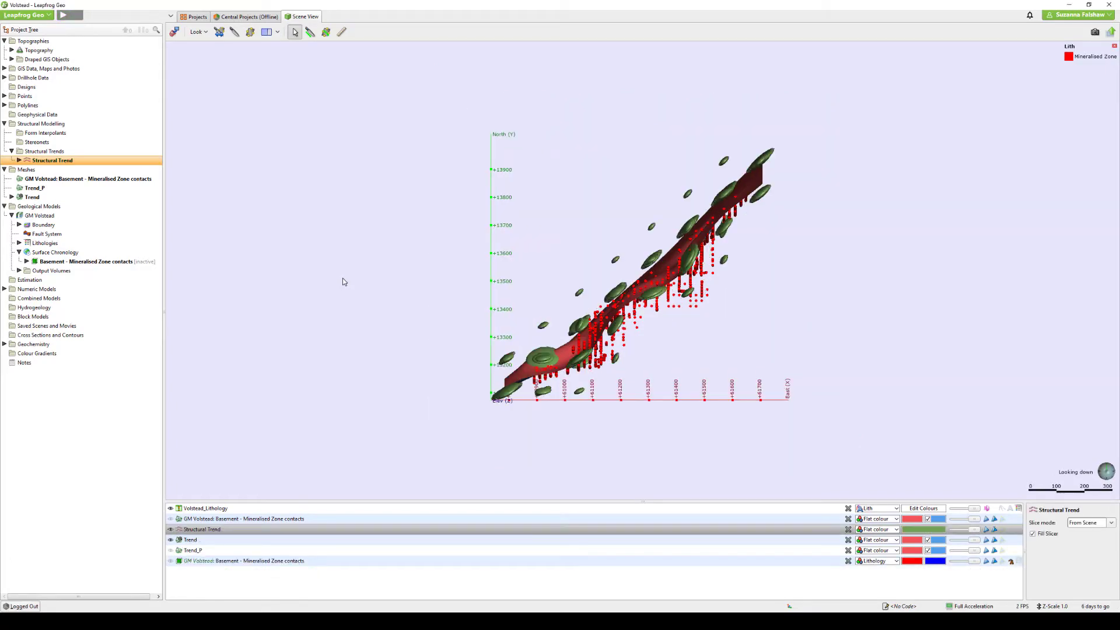
right_click_drag(437, 375, 354, 342)
left_click_drag(344, 391, 547, 300)
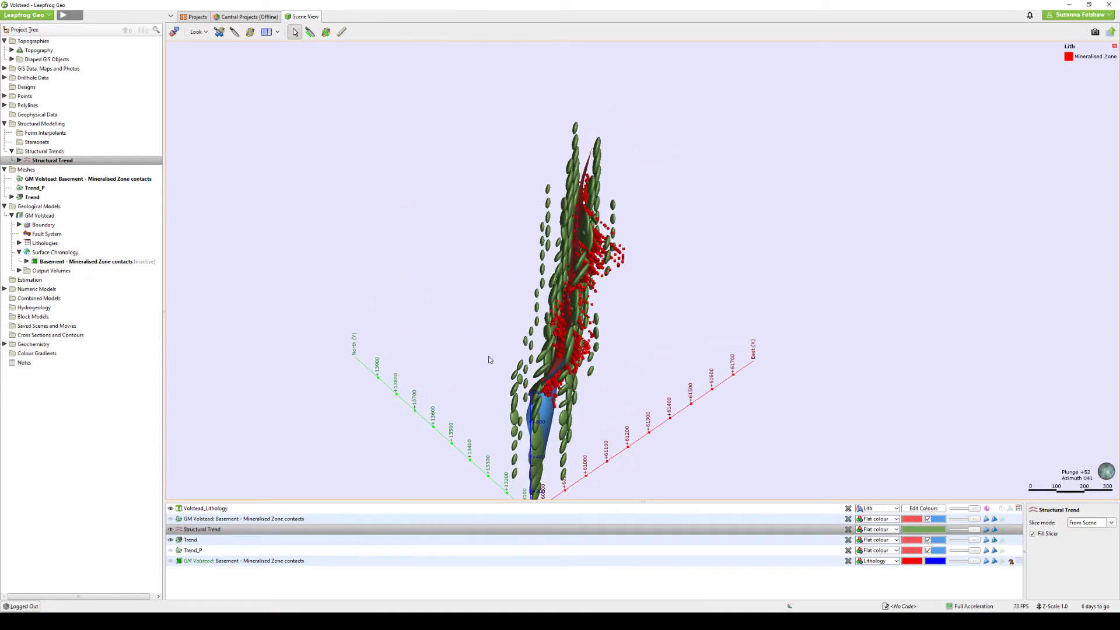
left_click_drag(465, 410, 269, 297)
- Switch Structural Trend to Blending and add Trend_P as a second input
double_click(79, 161)
left_click_drag(575, 223, 280, 79)
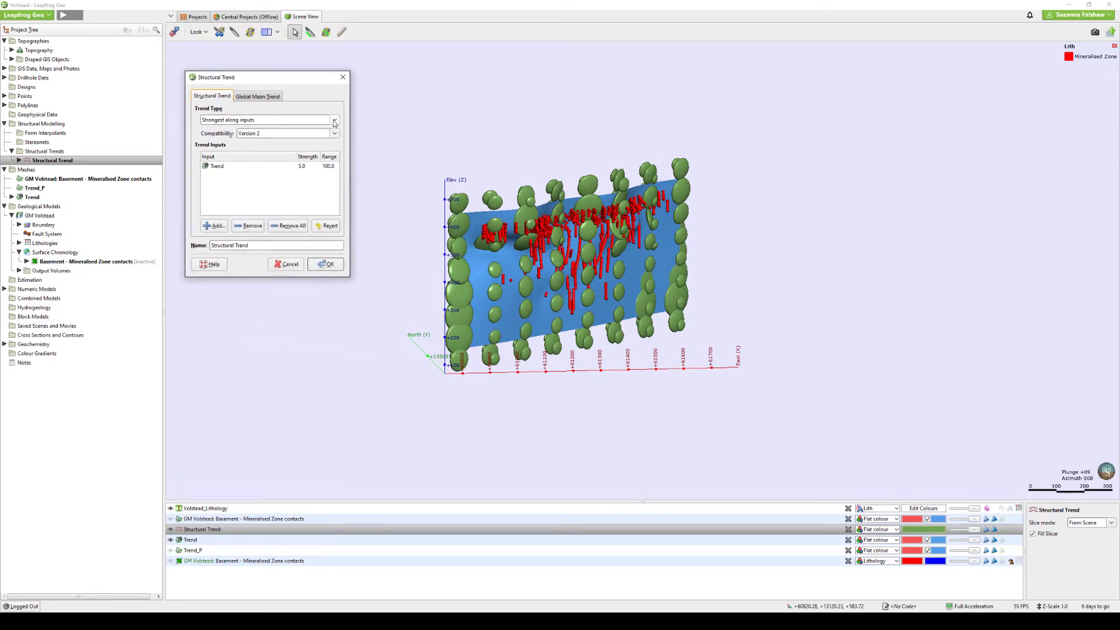
left_click(334, 121)
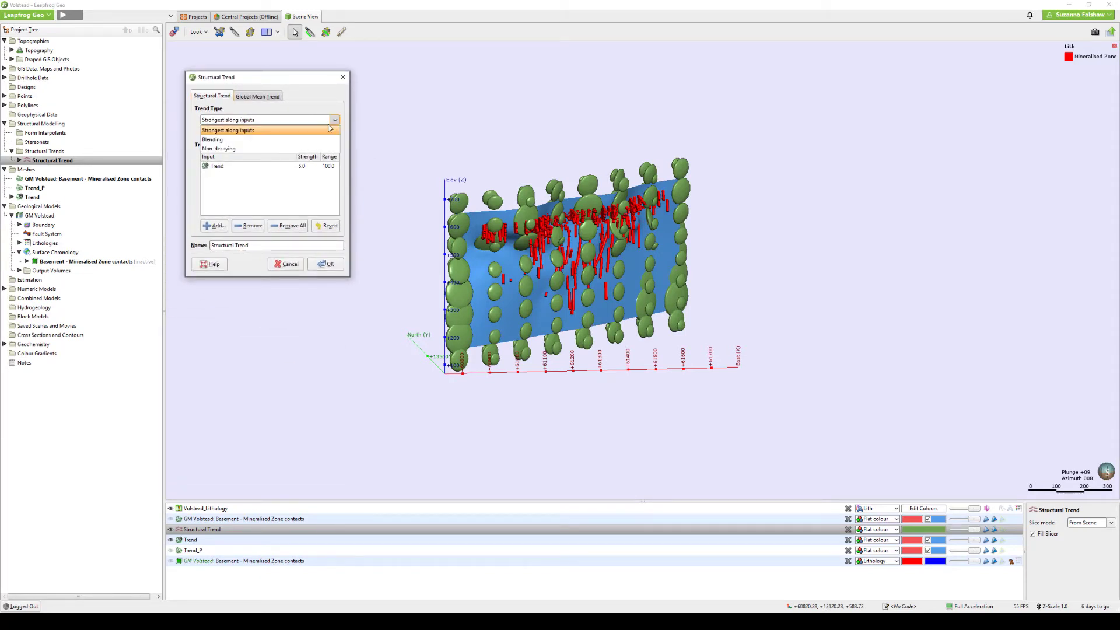
left_click(313, 141)
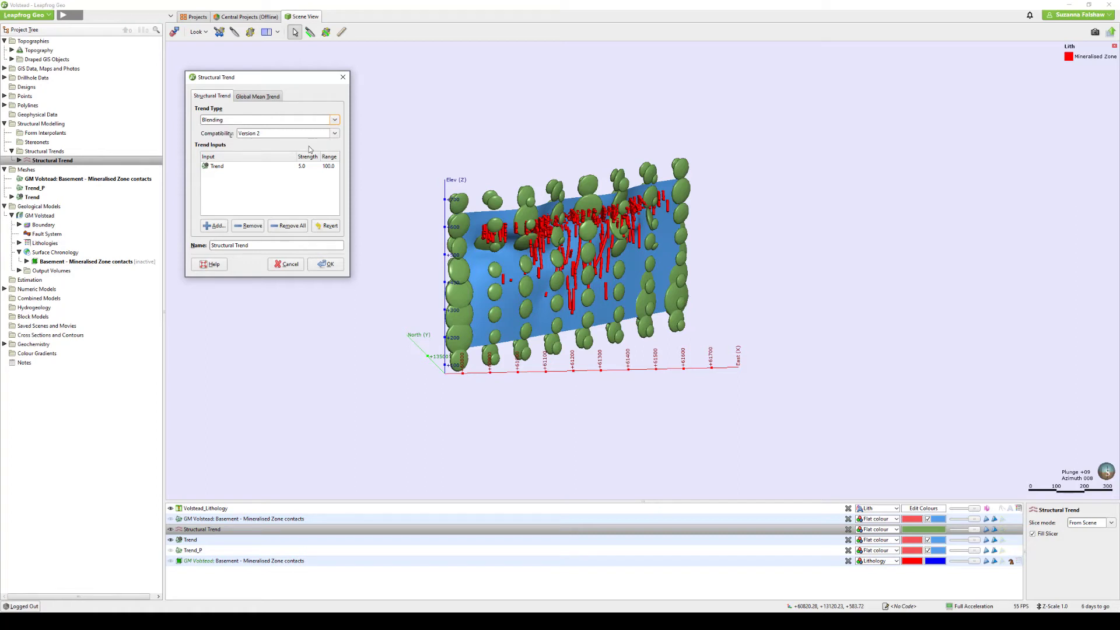
left_click(215, 225)
left_click(203, 203)
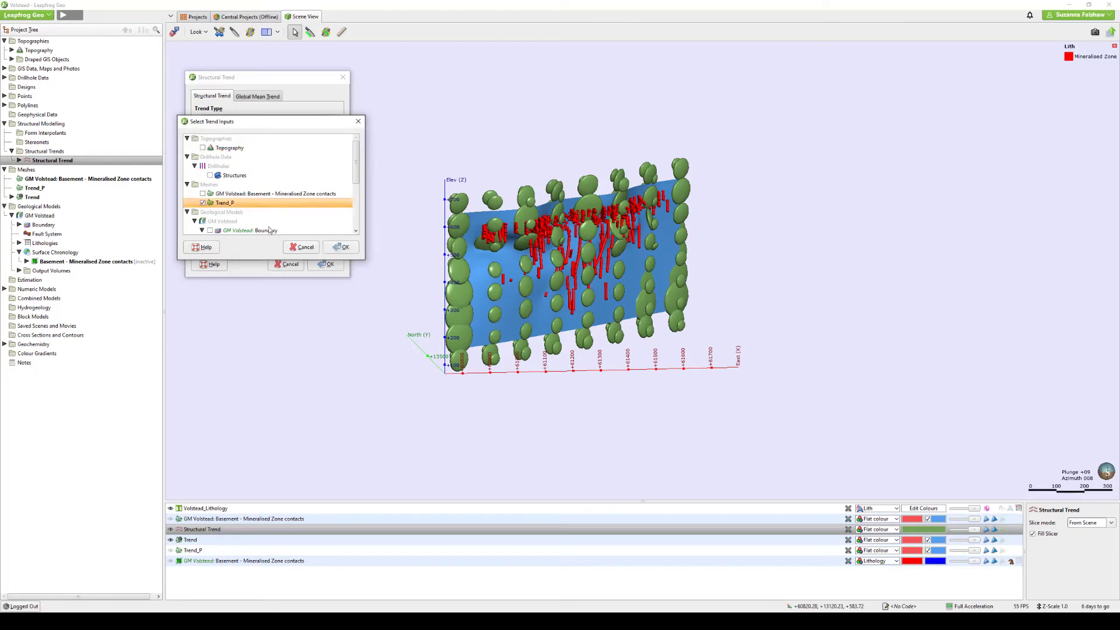
left_click(341, 247)
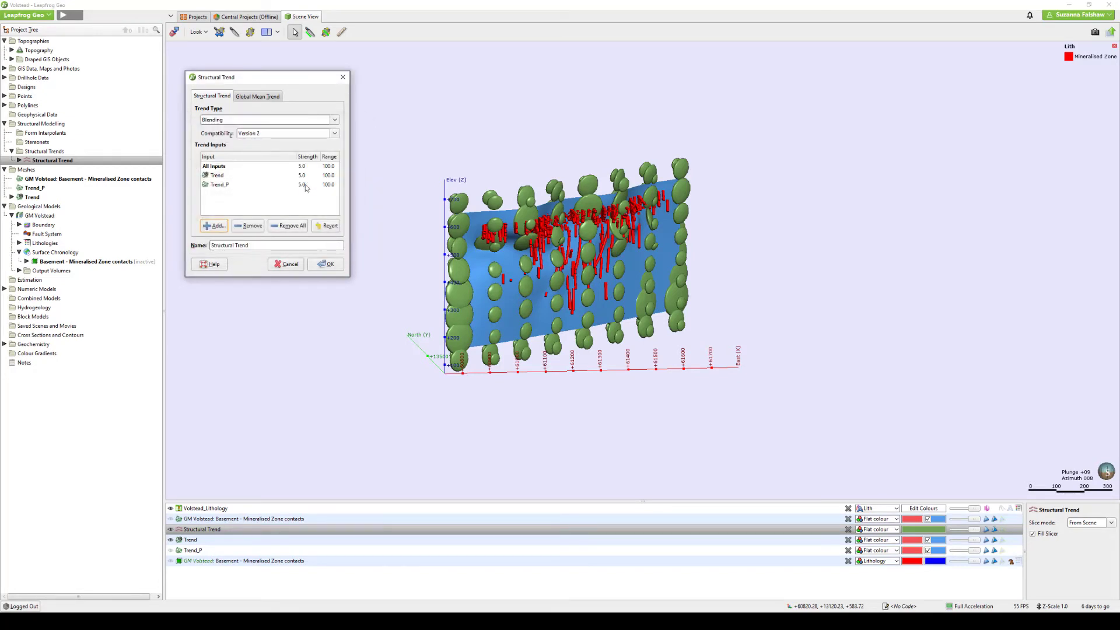
- Show the Trend_P plane in the scene and apply the blended trend settings
left_click(171, 550)
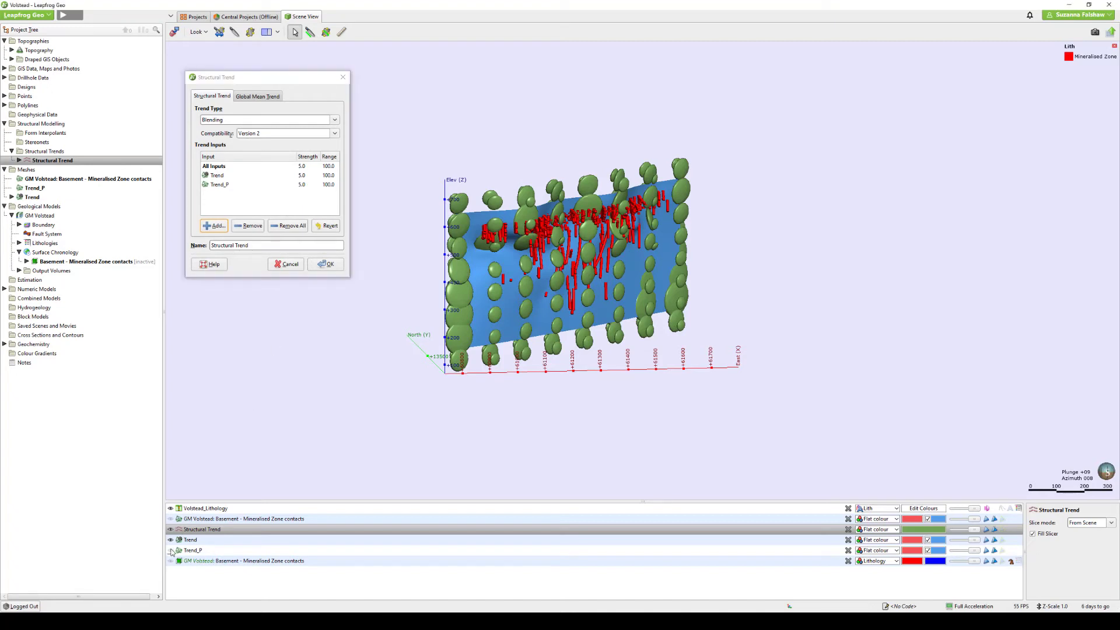
left_click_drag(608, 179, 572, 267)
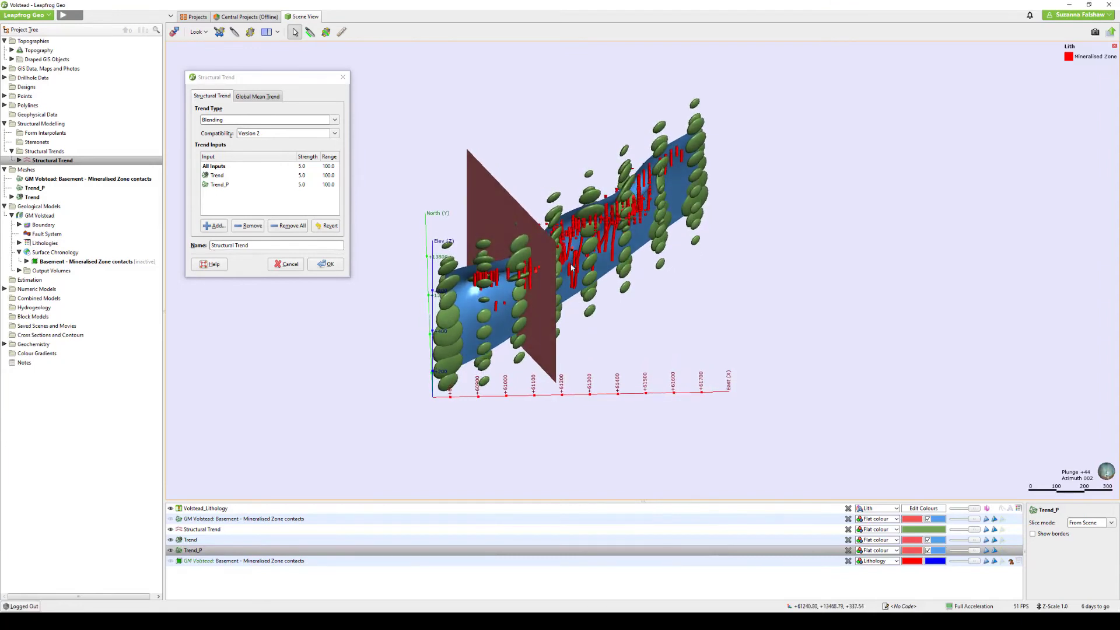
left_click(332, 266)
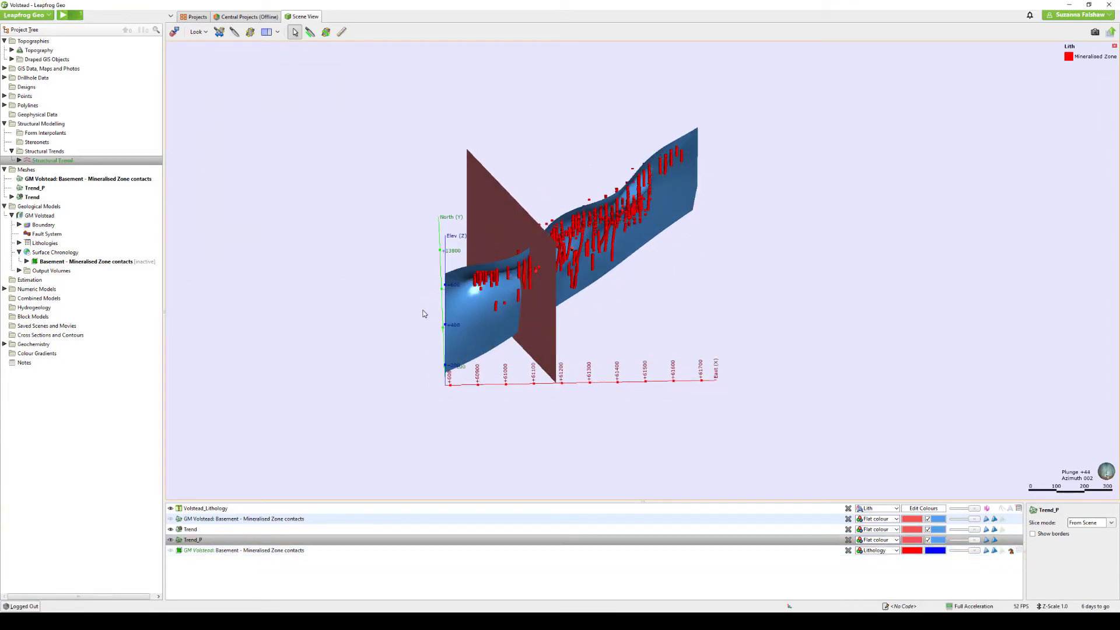
- Rotate and pan around the blended trend discs, then select the Basement – Mineralised Zone contacts
left_click_drag(422, 310, 762, 301)
right_click_drag(762, 301, 627, 311)
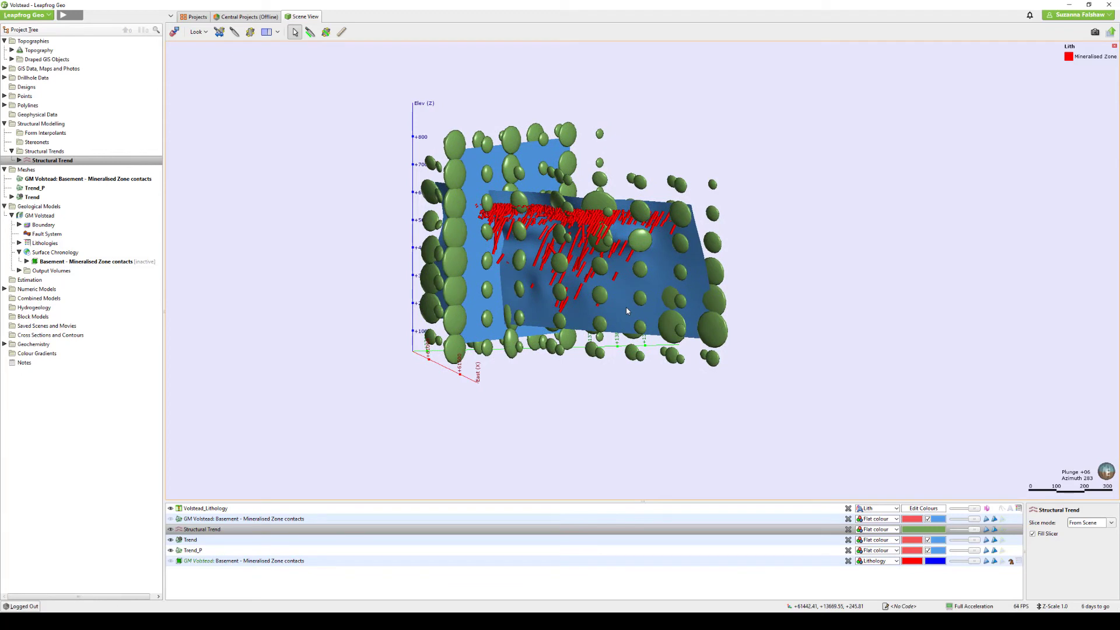
left_click(112, 263)
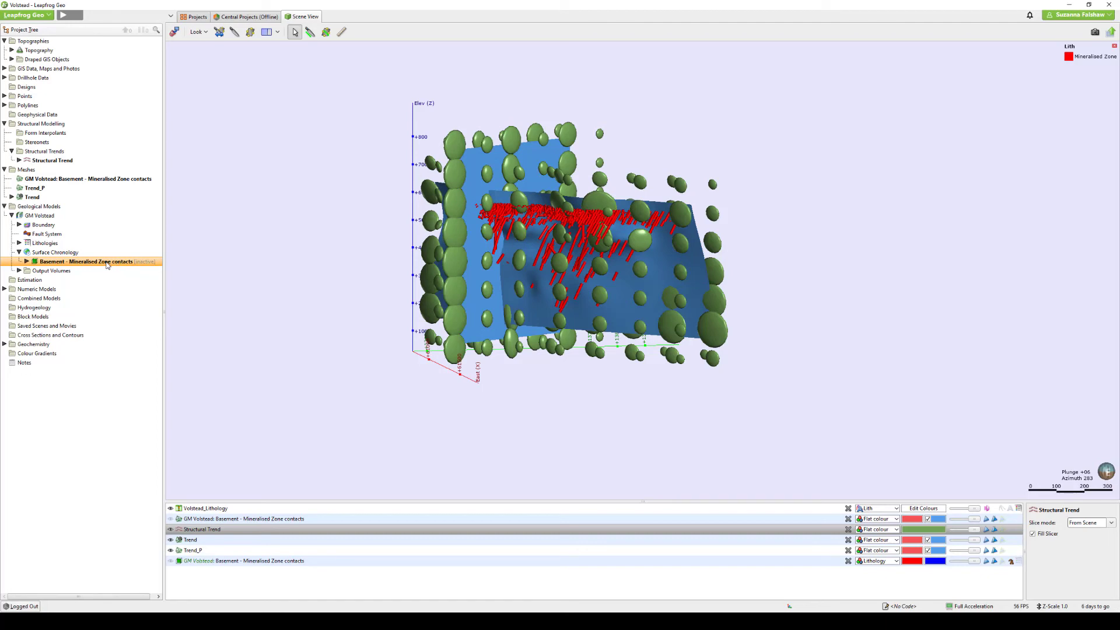
- Set the contact's surfacing trend to Structural Trend, dismissing the Linear interpolant warning
double_click(107, 263)
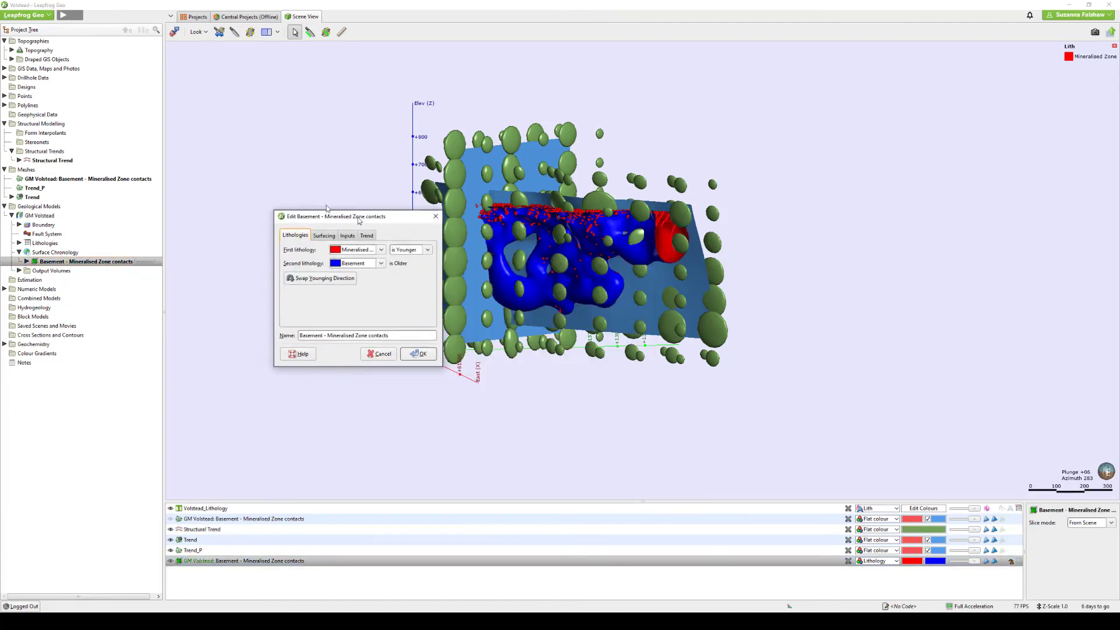
left_click_drag(278, 133, 261, 111)
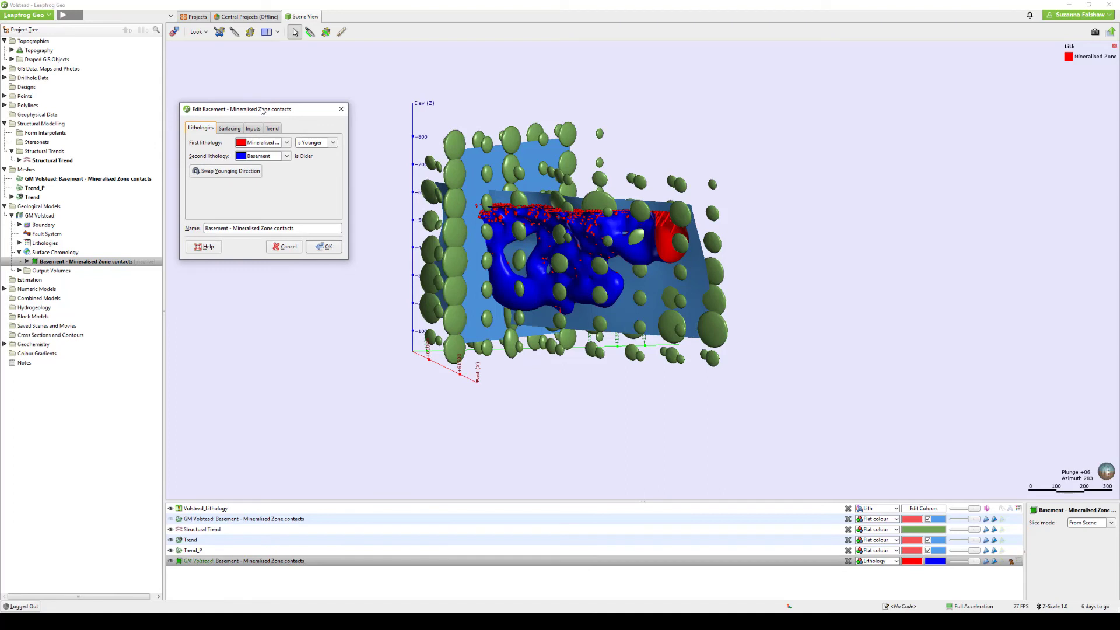
left_click(229, 128)
left_click(219, 210)
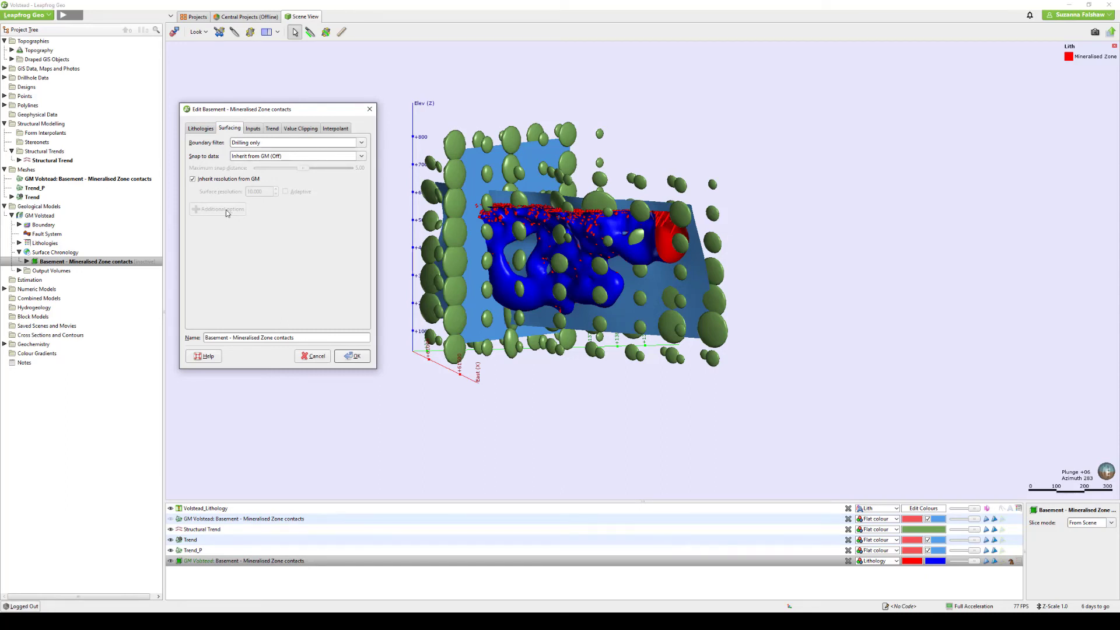
left_click(272, 129)
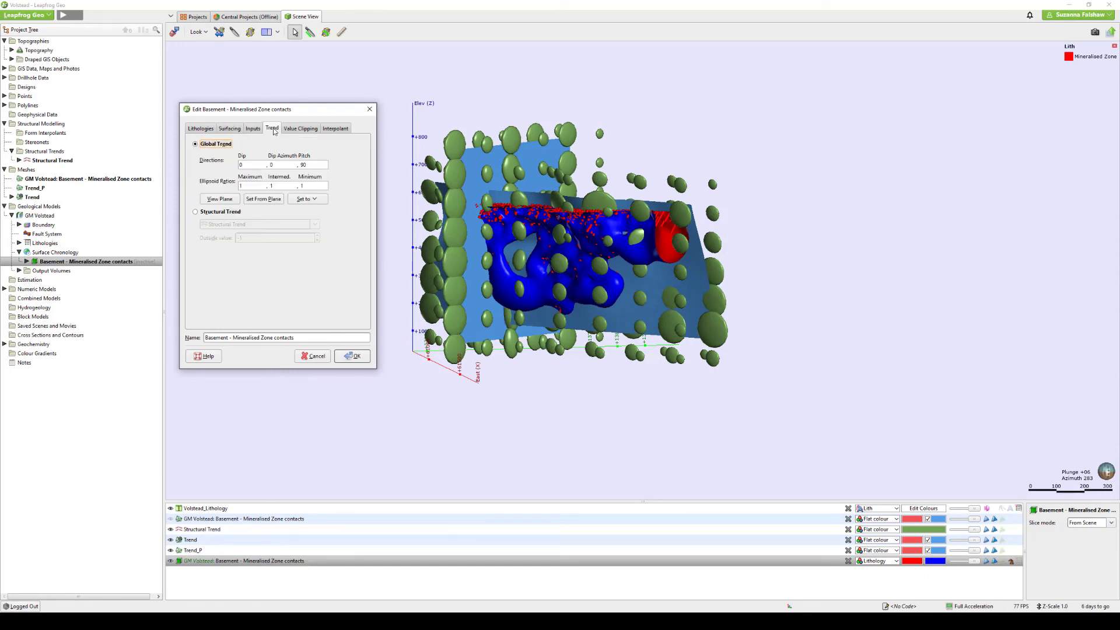
left_click(197, 215)
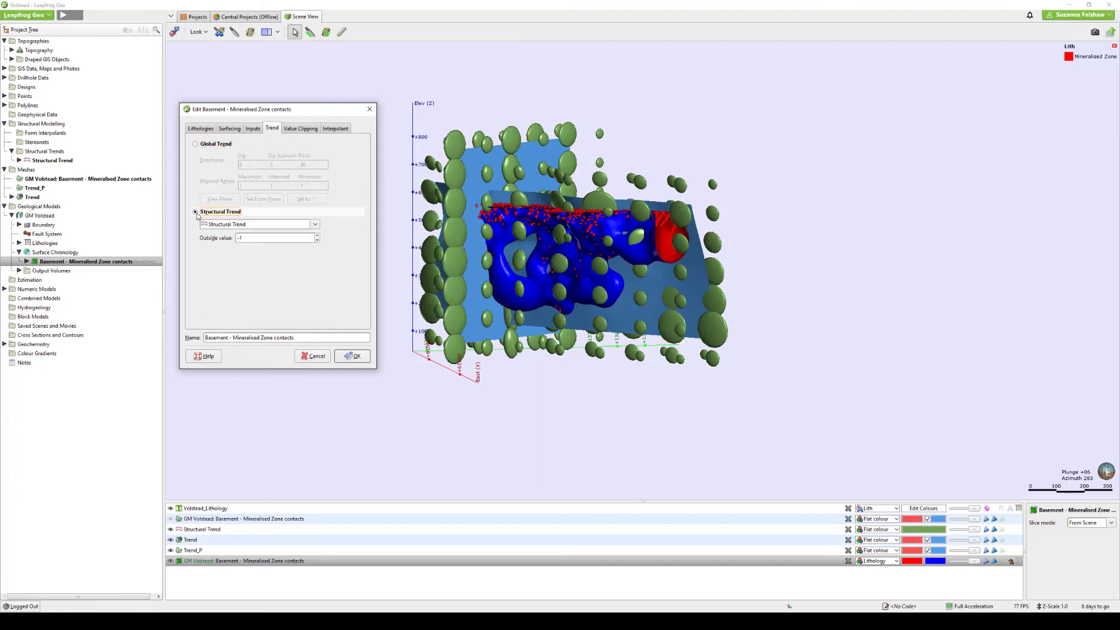
left_click(350, 358)
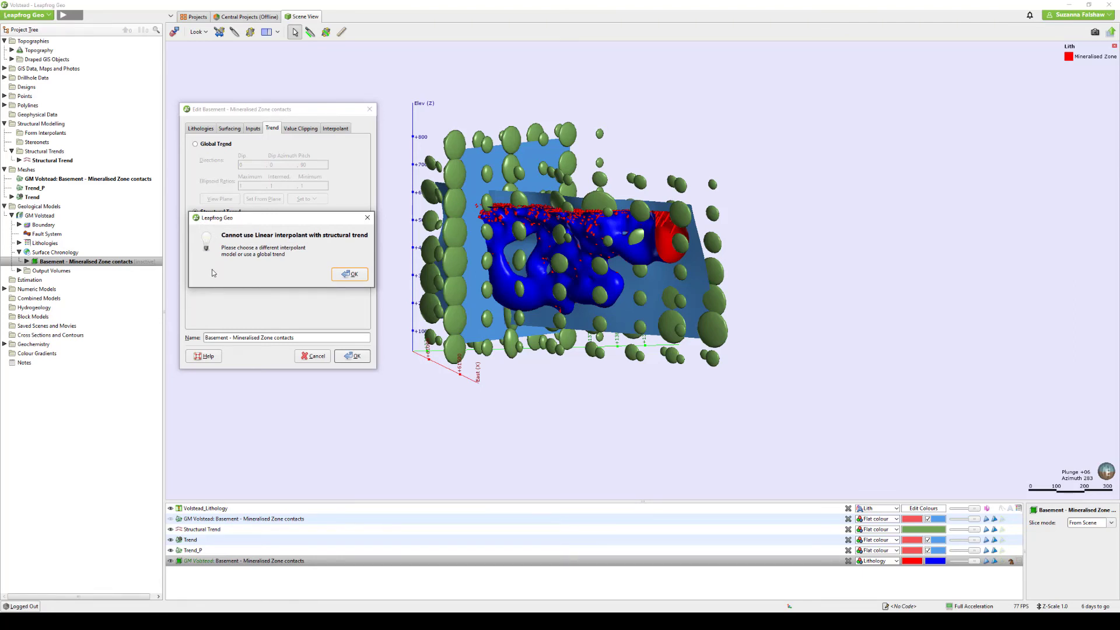
left_click(341, 279)
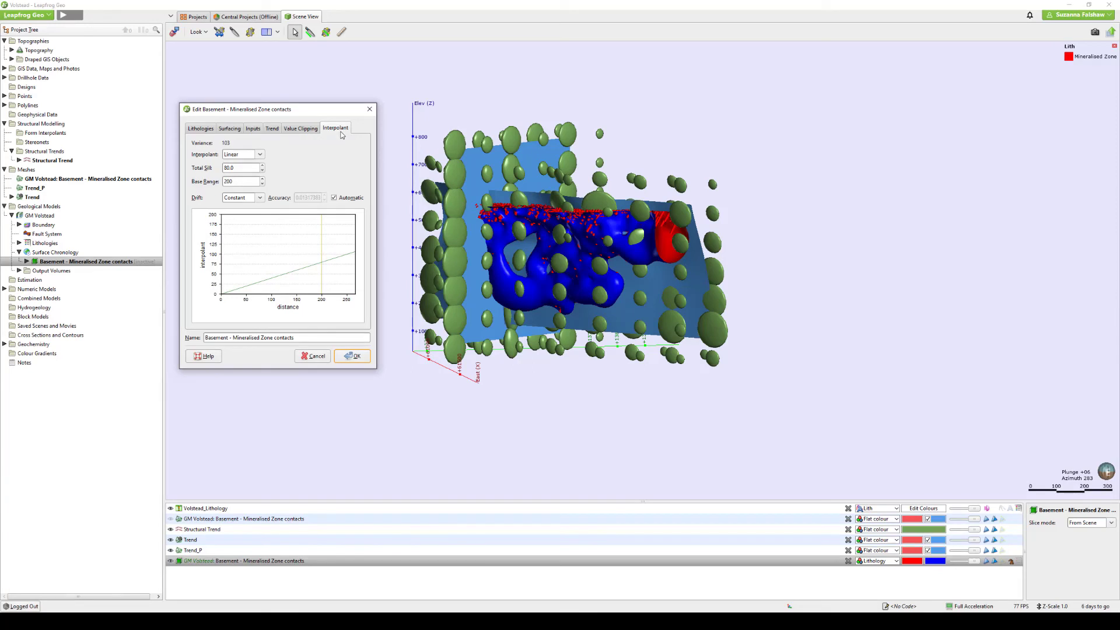
- Switch the contact's interpolant to Spheroidal, regenerate the surface, and hide the trend discs
left_click(261, 155)
left_click(242, 175)
left_click(353, 357)
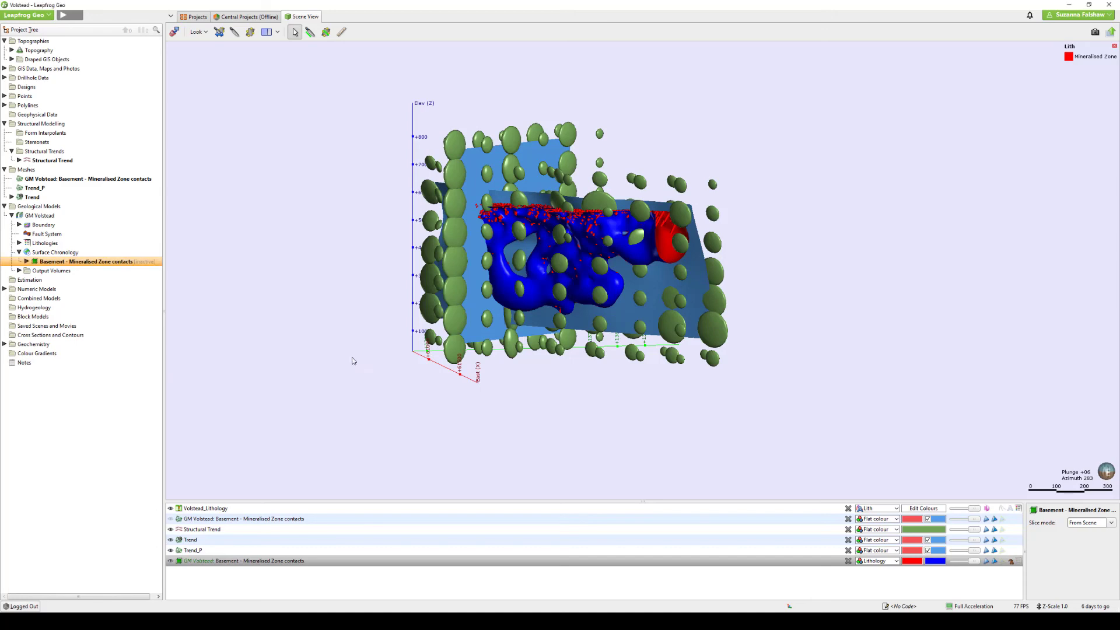
left_click(170, 529)
- Hide the Trend and Trend_P objects and zoom in on the regenerated contact surface
left_click(170, 540)
left_click(170, 550)
left_click_drag(503, 338, 724, 290)
scroll(542, 310, "up", 3)
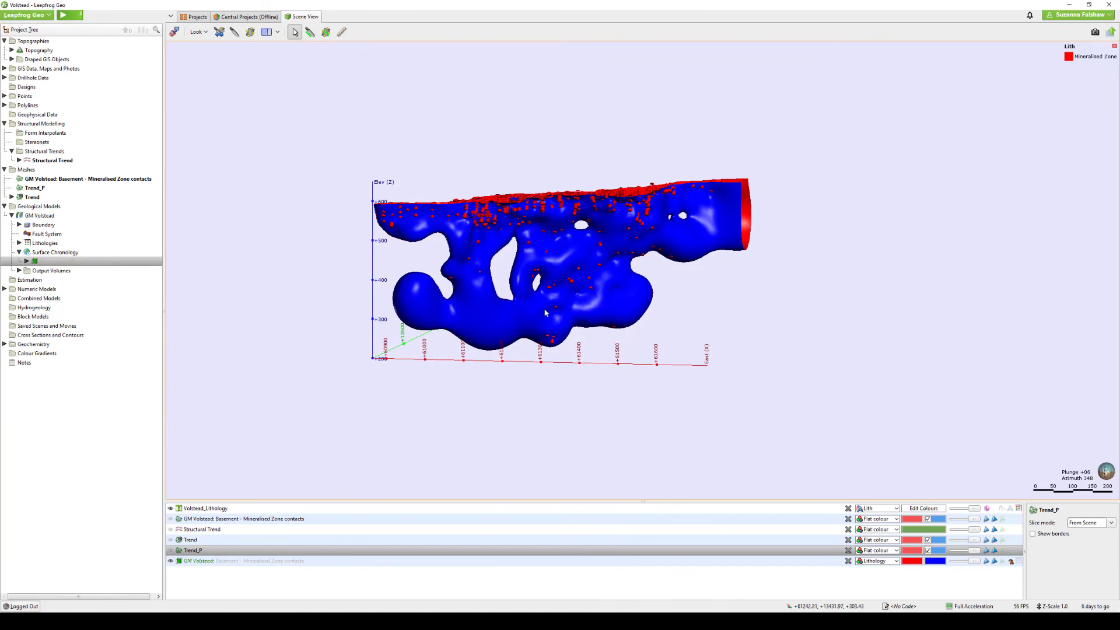
left_click_drag(465, 401, 518, 375)
scroll(641, 330, "up", 3)
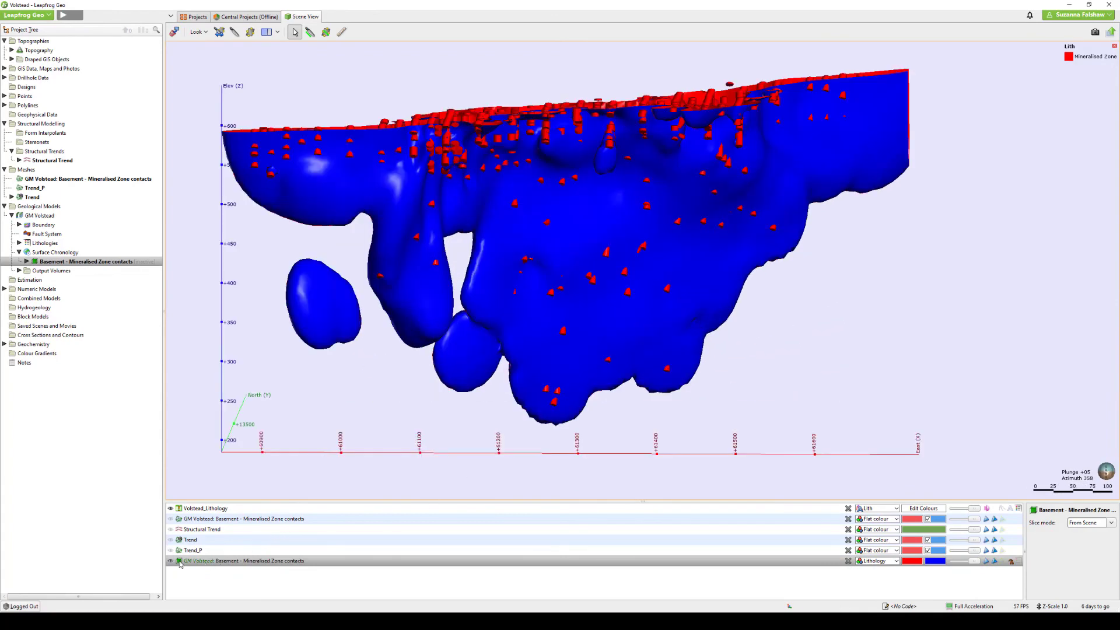
- Toggle the original contact mesh against the regenerated GM Volstead model to compare their shapes
left_click(171, 519)
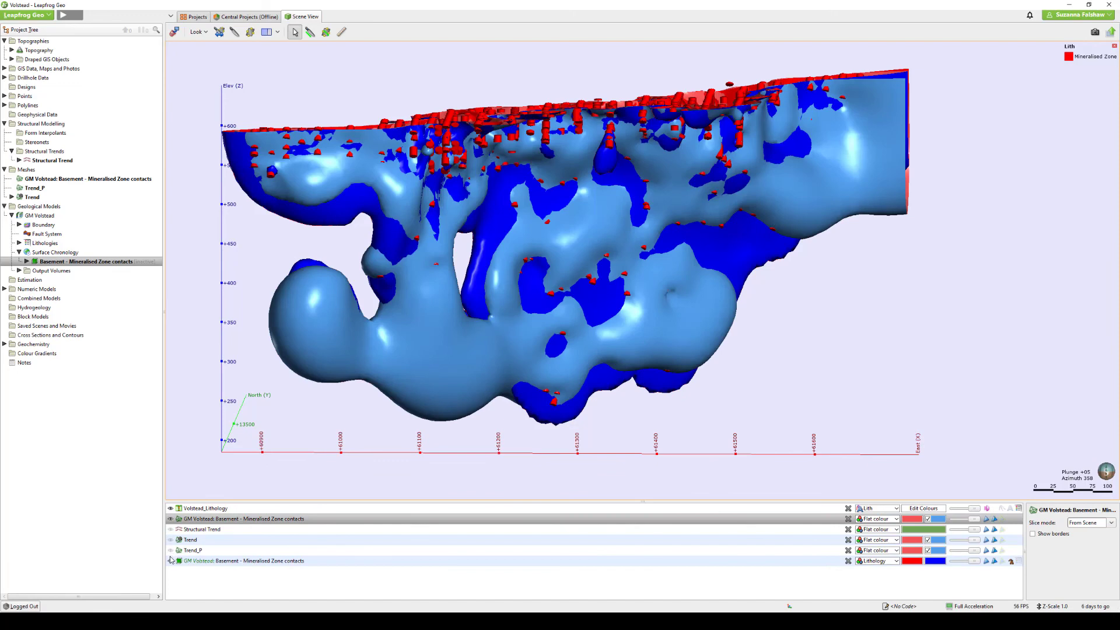
left_click(170, 560)
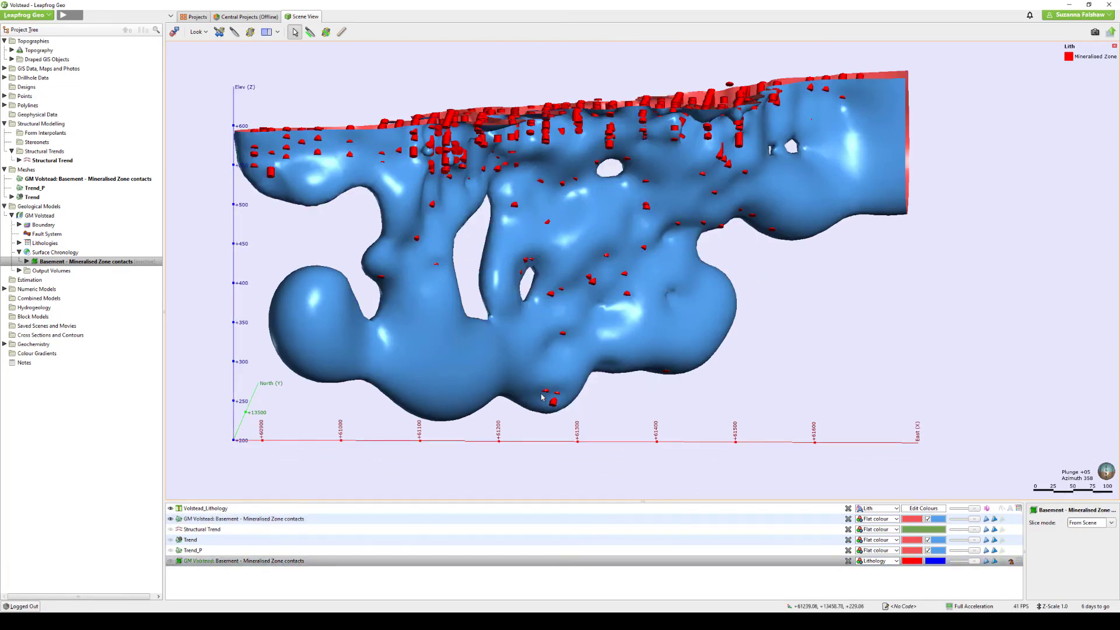
left_click_drag(542, 397, 487, 404)
left_click(170, 560)
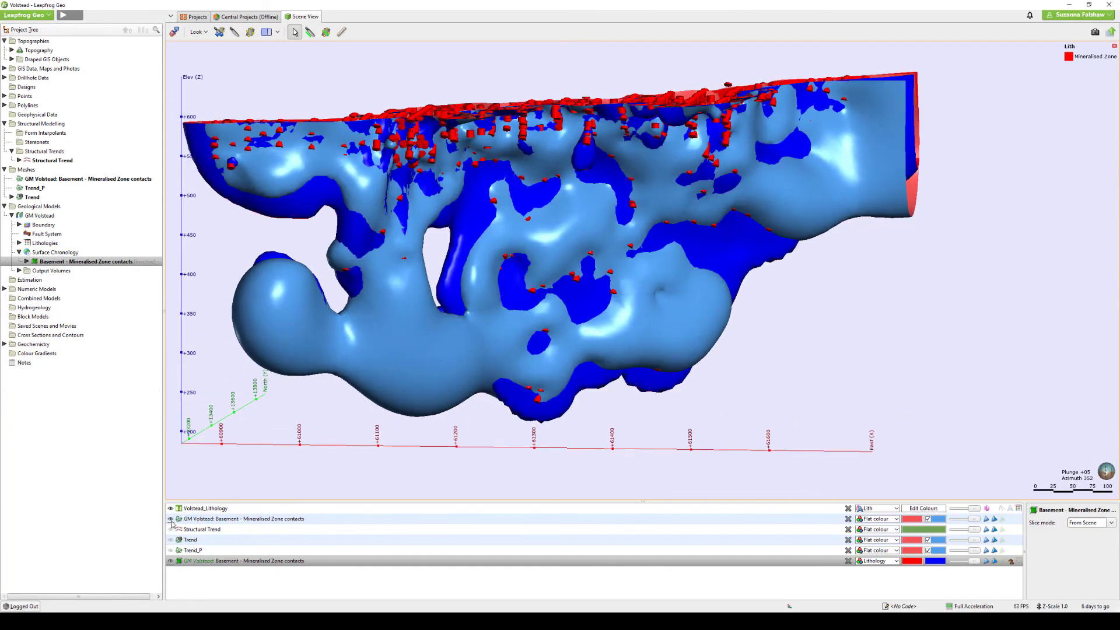
left_click(171, 519)
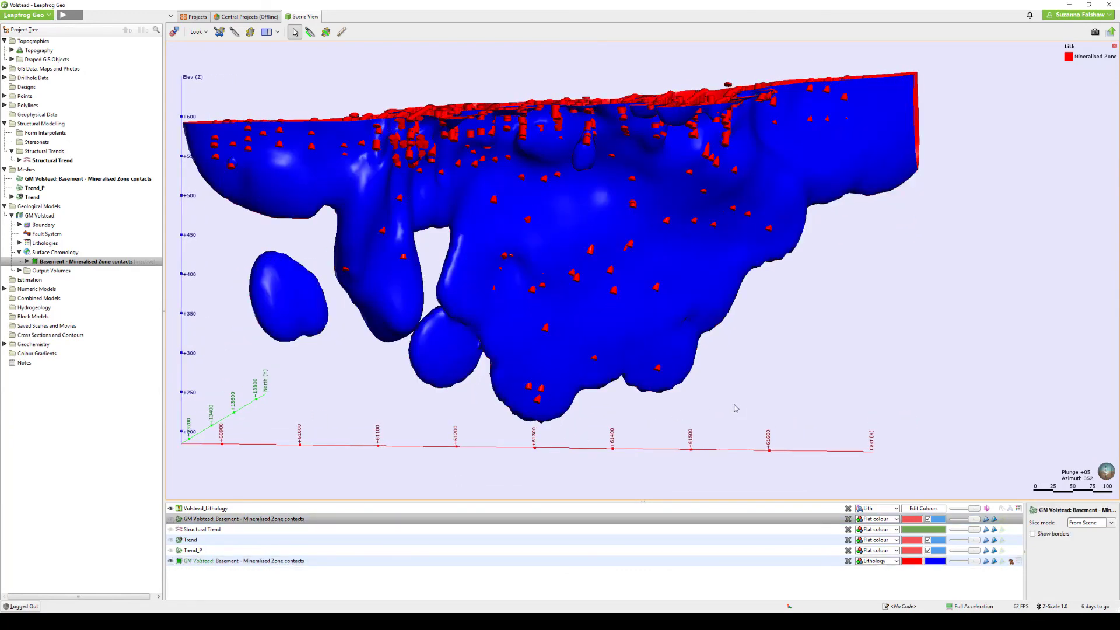